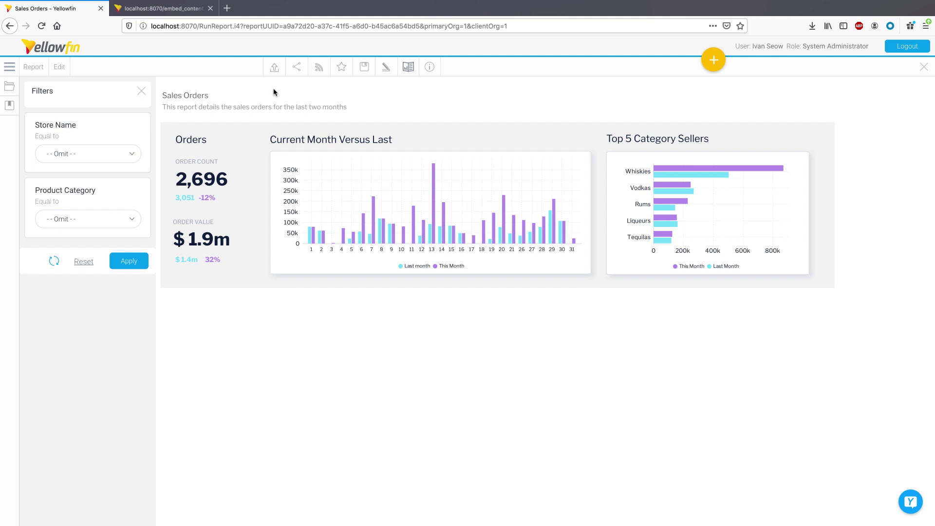
Copy the Sales Orders report's embed script and view it embedded in embed_content.html
{"action": "left_click", "coordinate": [297, 67]}
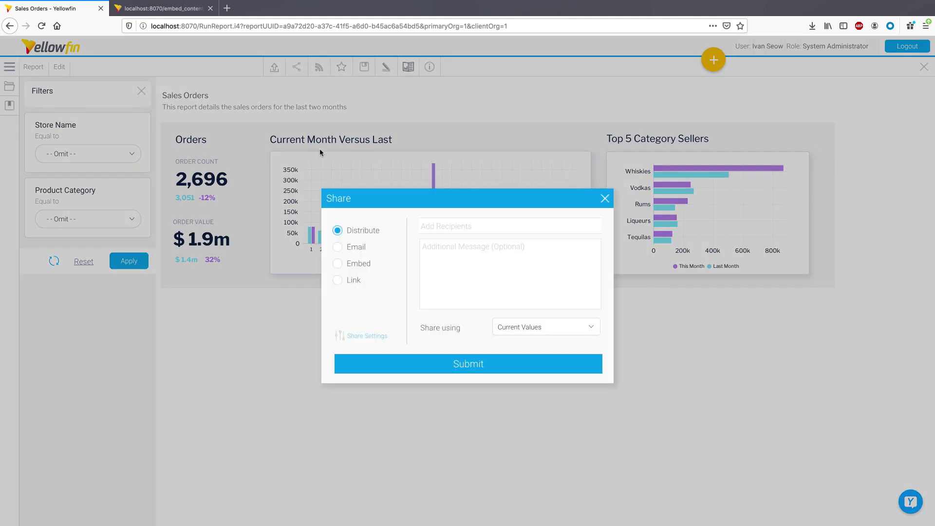
{"action": "left_click", "coordinate": [364, 267]}
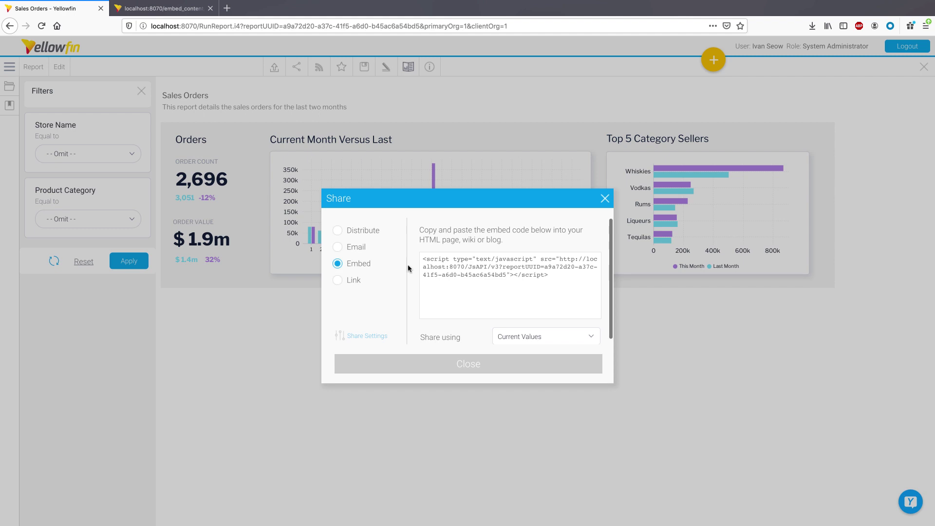
{"action": "left_click", "coordinate": [448, 268]}
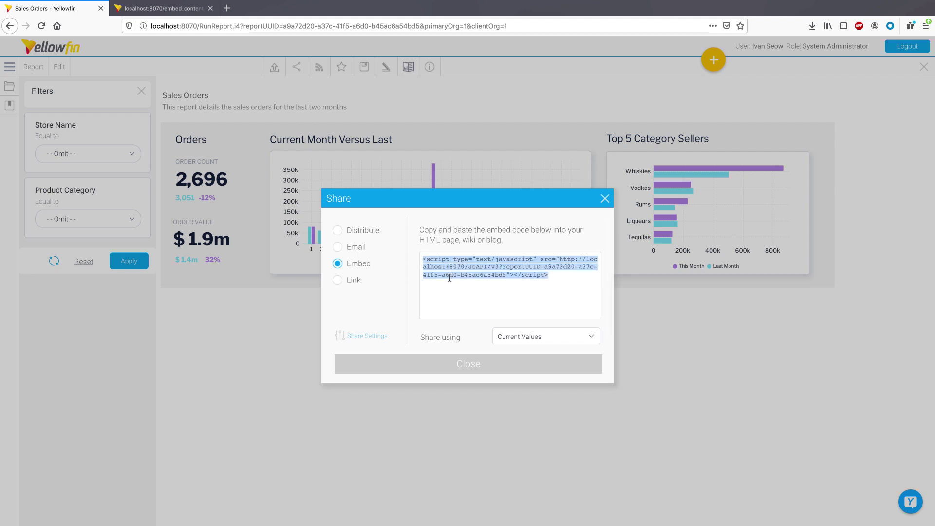
{"action": "left_click", "coordinate": [192, 8]}
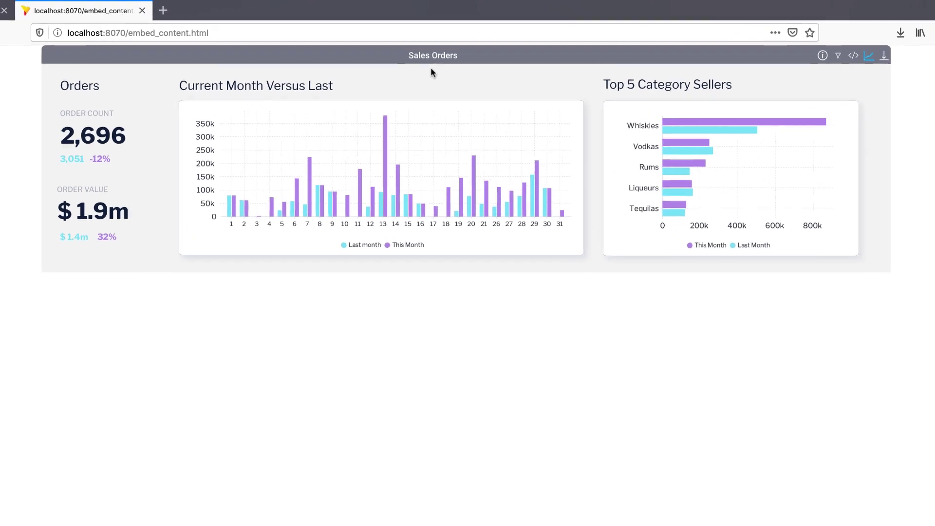
Check the embed header's code and export options, then choose Whiskies as Product Category
{"action": "left_click", "coordinate": [853, 56]}
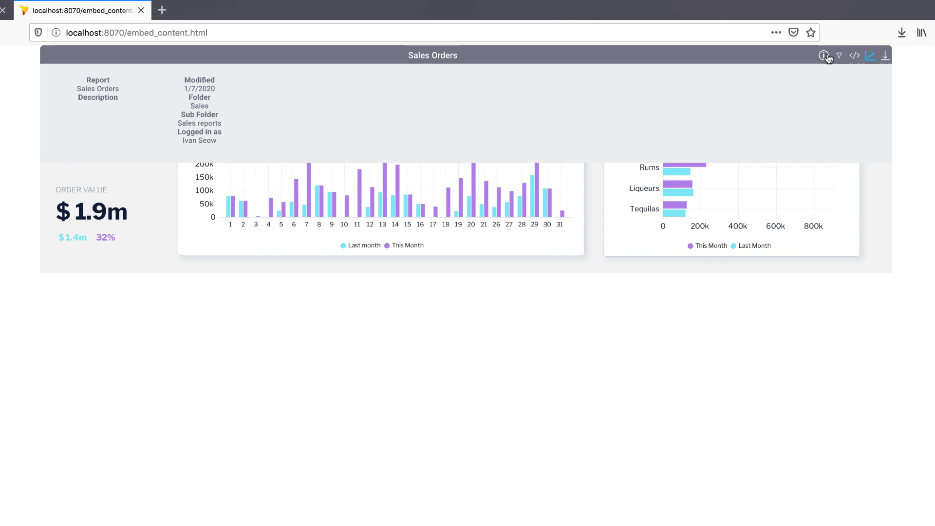
{"action": "left_click", "coordinate": [885, 61]}
{"action": "left_click", "coordinate": [838, 55]}
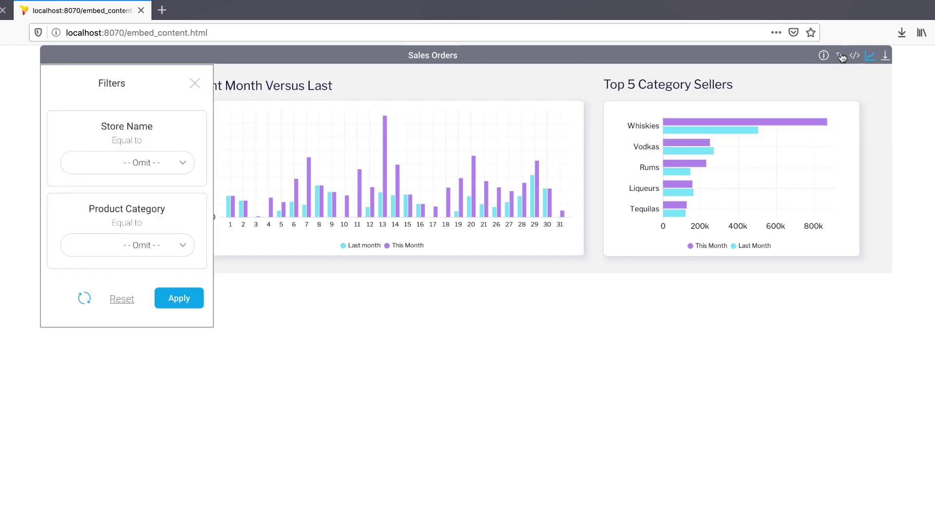
{"action": "left_click", "coordinate": [190, 249]}
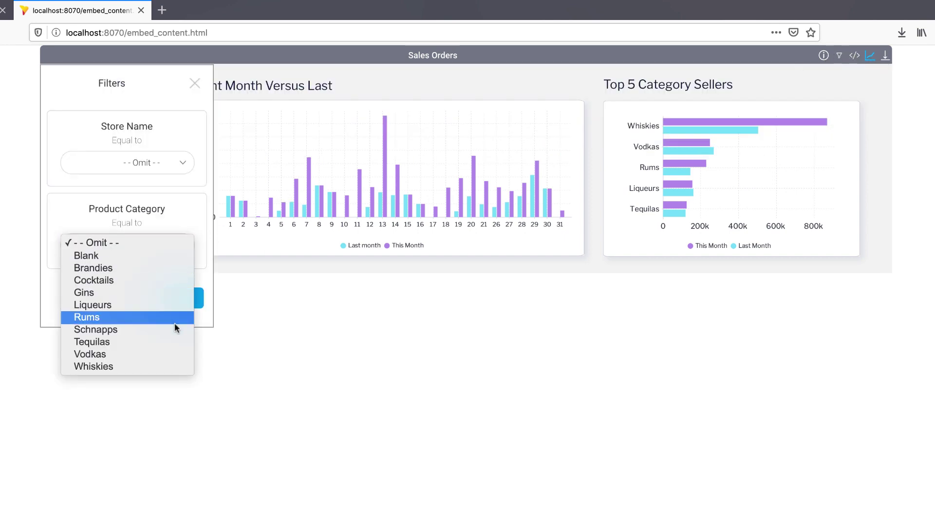
{"action": "left_click", "coordinate": [169, 366]}
Apply the Whiskies filter (1,004 orders) and select both Whiskies bars
{"action": "left_click", "coordinate": [183, 298]}
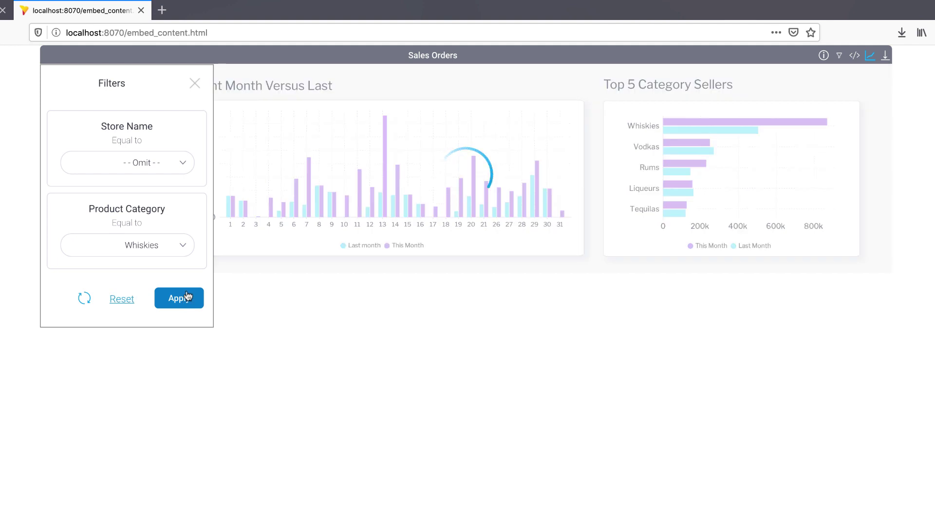
{"action": "left_click", "coordinate": [194, 83]}
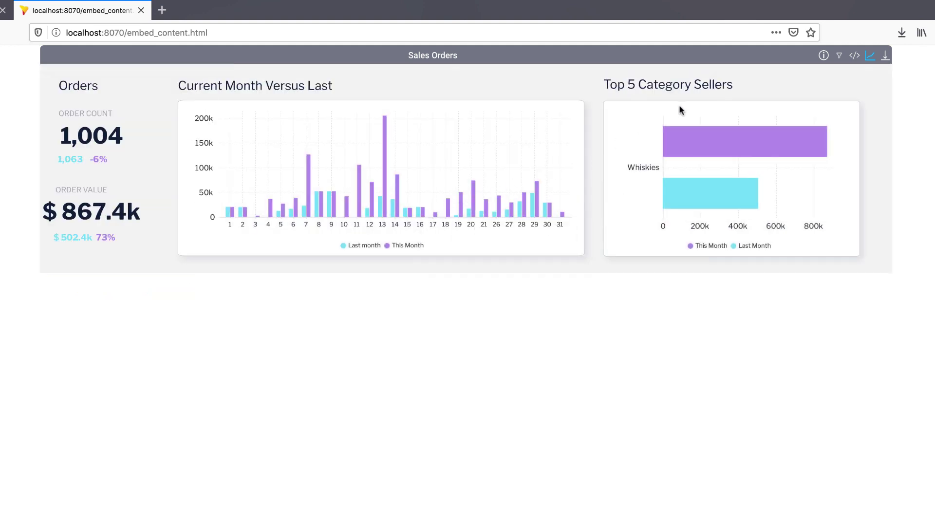
{"action": "left_click_drag", "start_coordinate": [679, 106], "coordinate": [745, 193]}
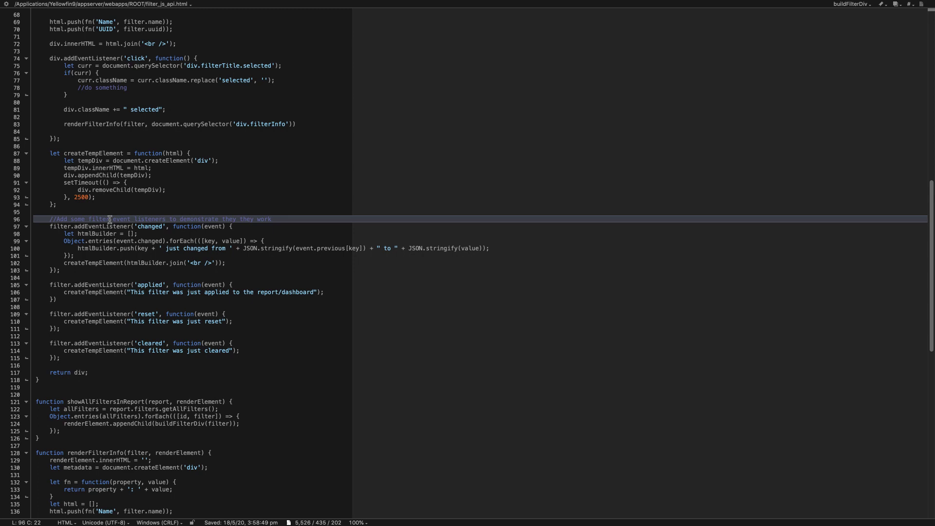
{"action": "left_click", "coordinate": [61, 227]}
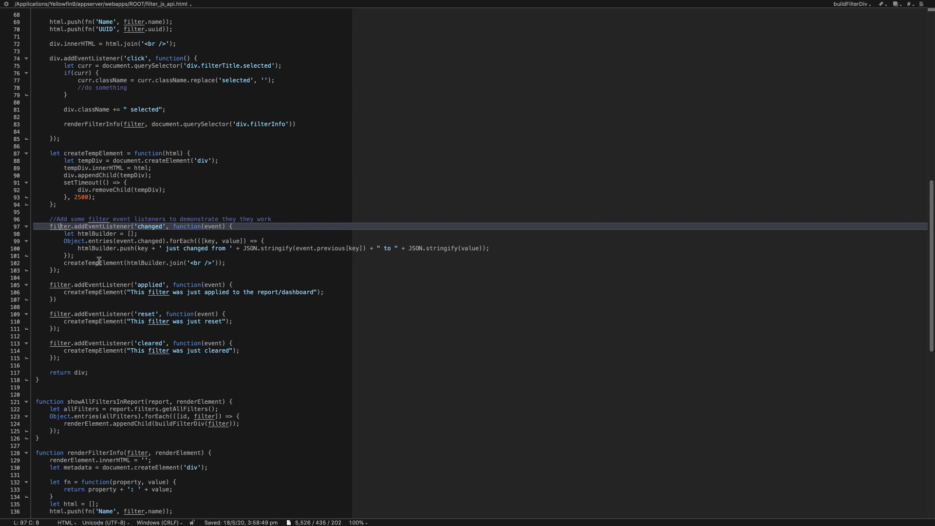
{"action": "double_click", "coordinate": [118, 285]}
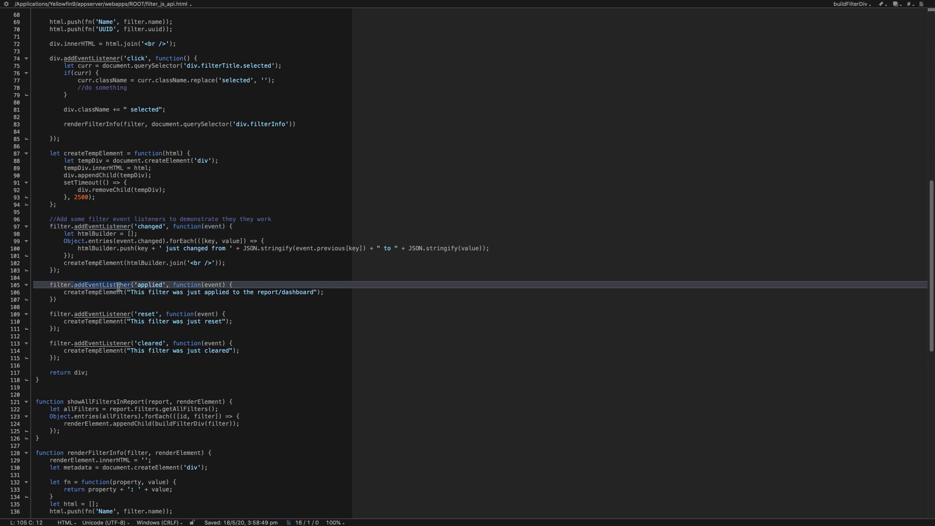
{"action": "left_click", "coordinate": [121, 315]}
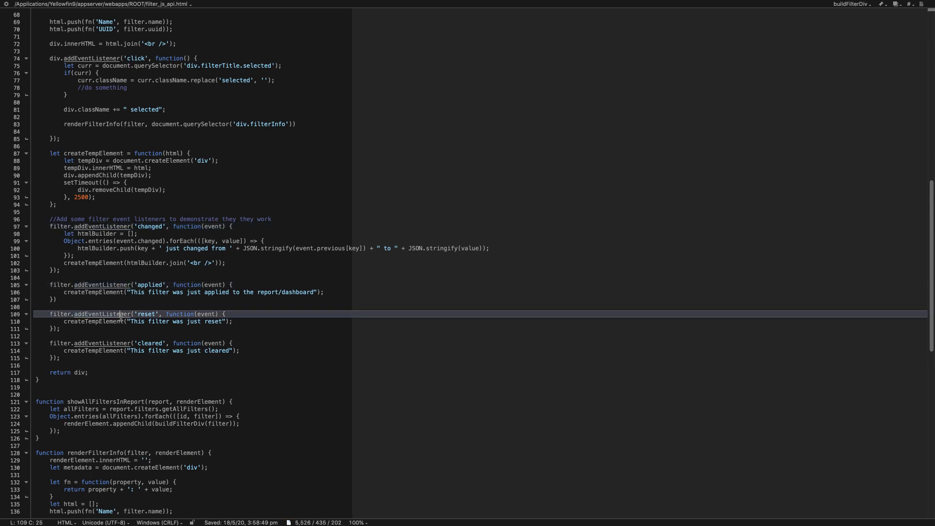
{"action": "left_click", "coordinate": [120, 344]}
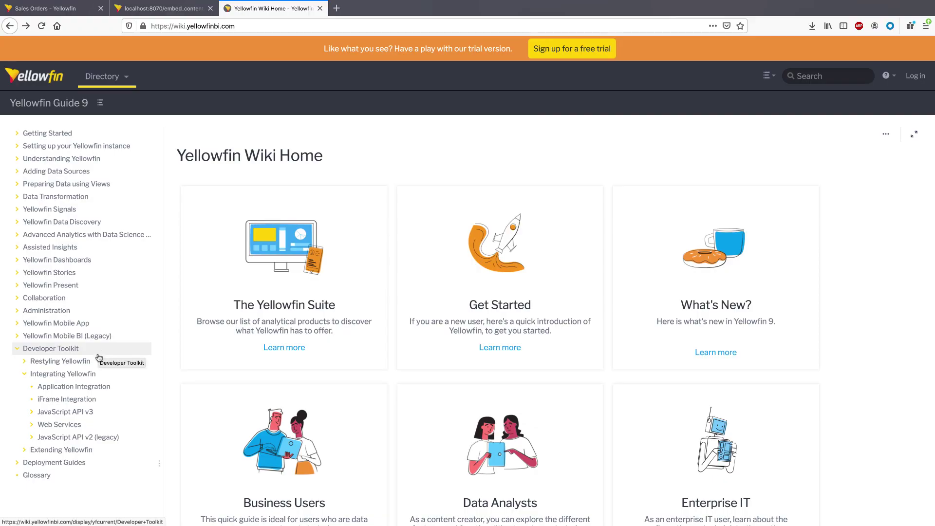
Open the JavaScript API v3 guide under Integrating Yellowfin and scroll through its overview
{"action": "left_click", "coordinate": [98, 373]}
{"action": "left_click", "coordinate": [97, 414]}
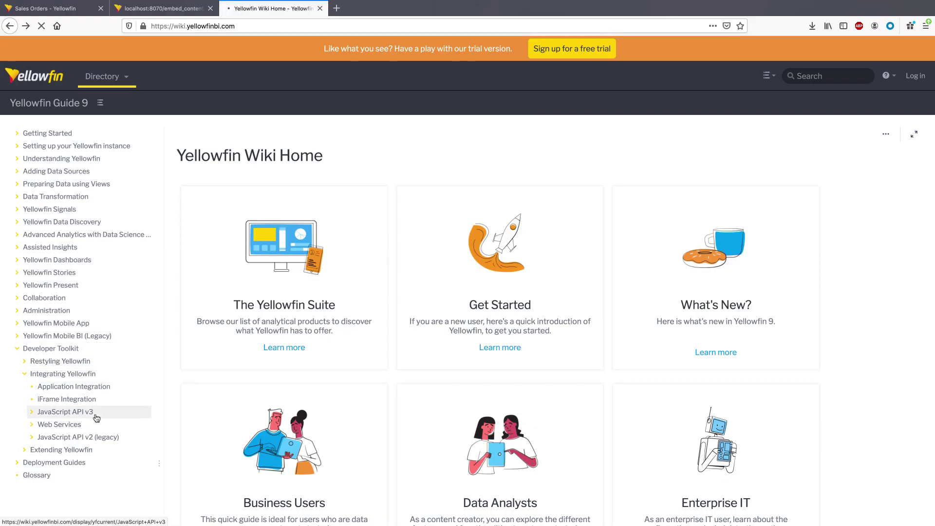
{"action": "scroll", "coordinate": [429, 412], "scroll_direction": "down", "scroll_amount": 5}
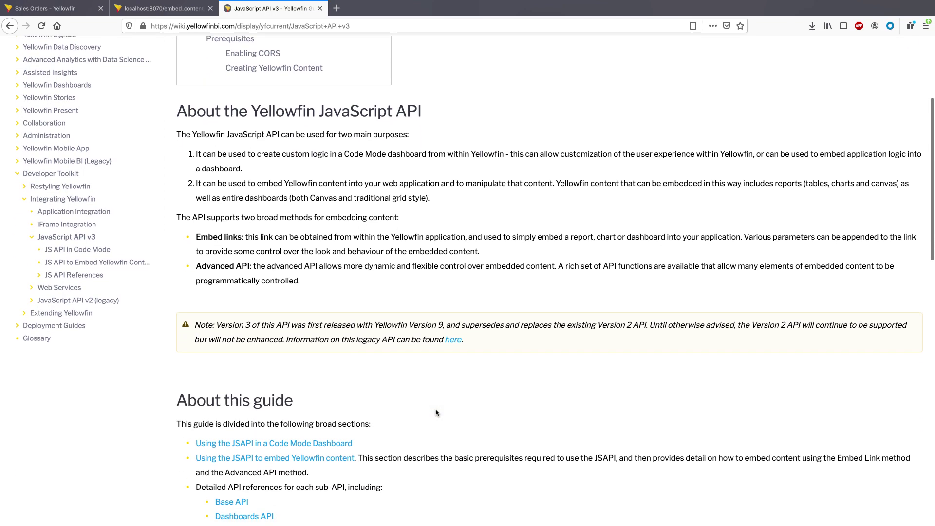
{"action": "scroll", "coordinate": [436, 413], "scroll_direction": "down", "scroll_amount": 7}
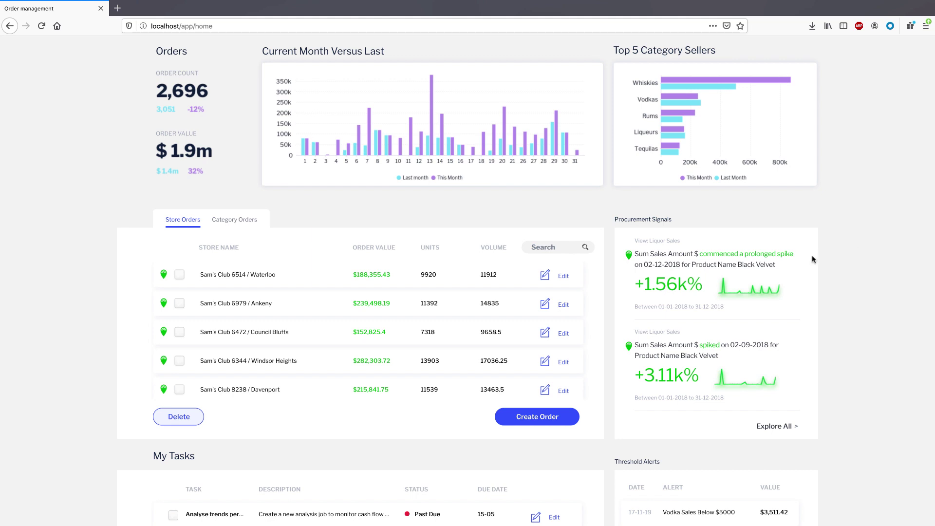
{"action": "scroll", "coordinate": [807, 271], "scroll_direction": "down", "scroll_amount": 2}
{"action": "scroll", "coordinate": [807, 270], "scroll_direction": "down", "scroll_amount": 3}
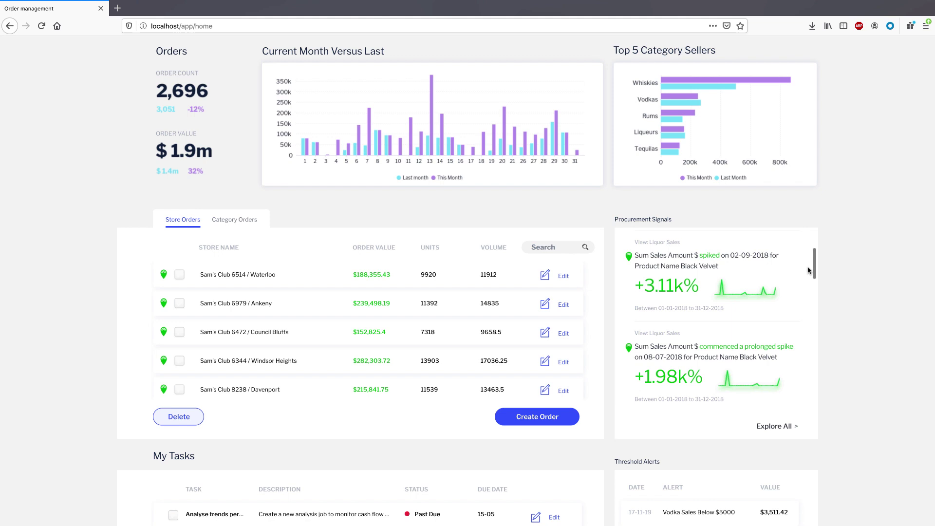
{"action": "scroll", "coordinate": [808, 270], "scroll_direction": "down", "scroll_amount": 3}
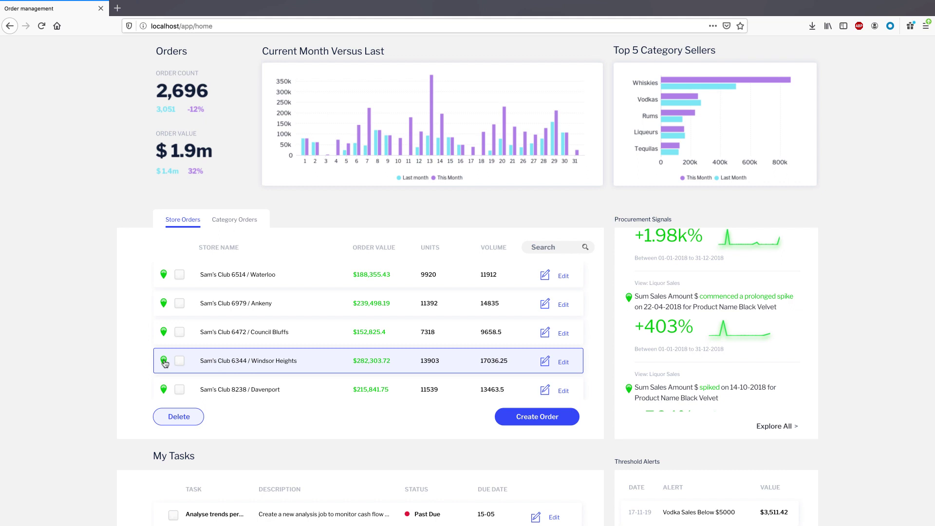
{"action": "mouse_move", "coordinate": [165, 363]}
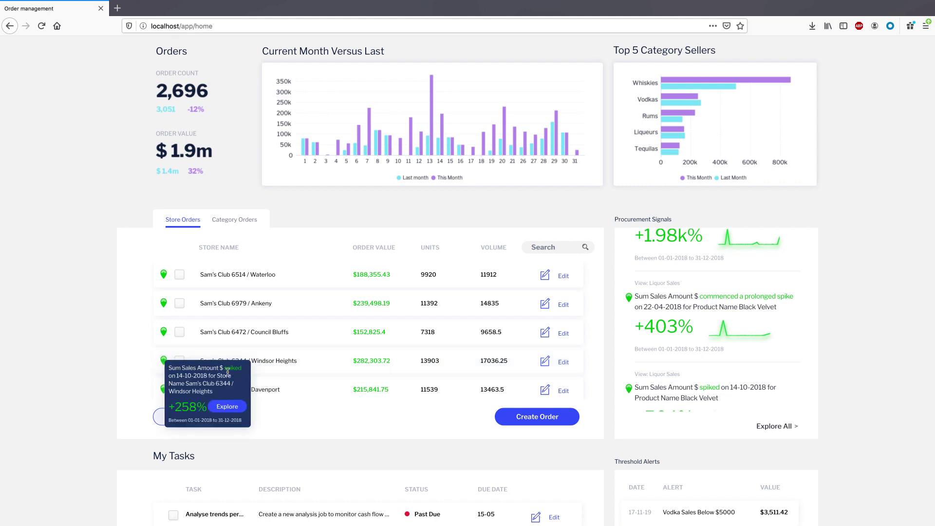
{"action": "left_click", "coordinate": [236, 408]}
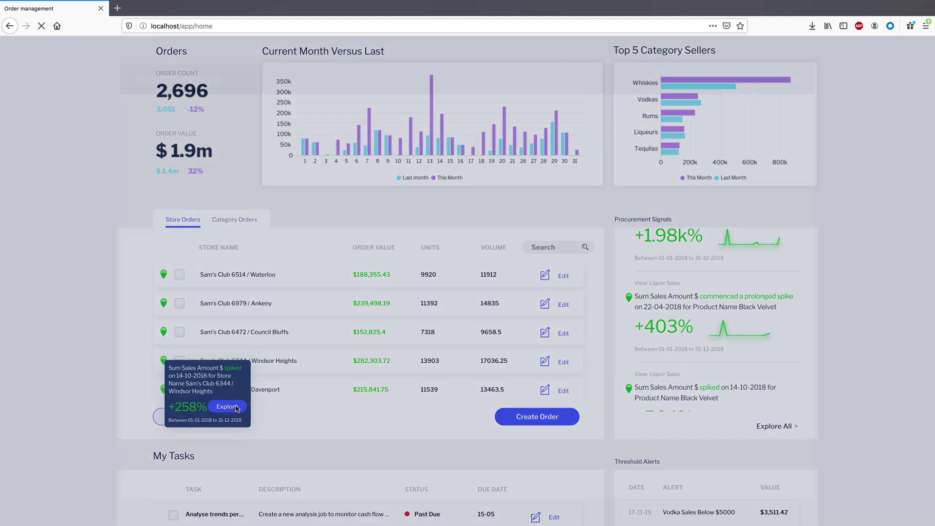
{"action": "mouse_move", "coordinate": [601, 236]}
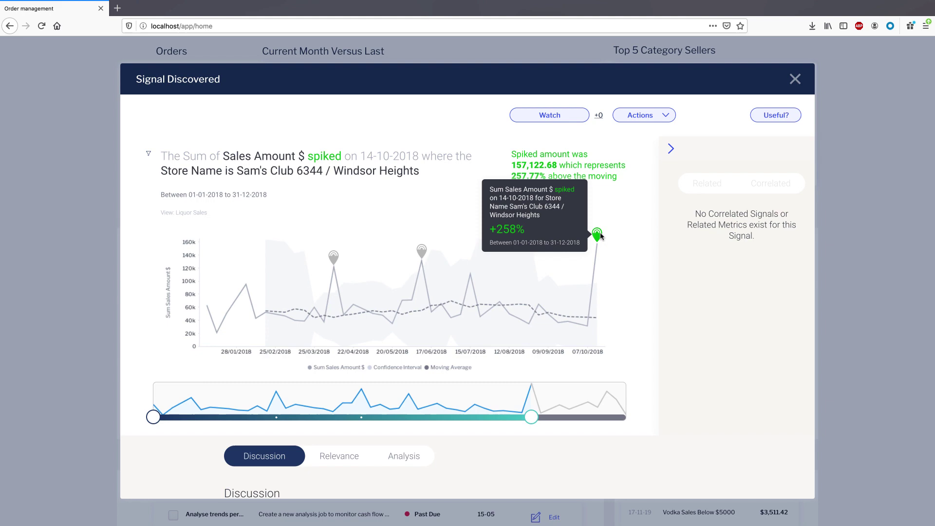
{"action": "left_click", "coordinate": [794, 80]}
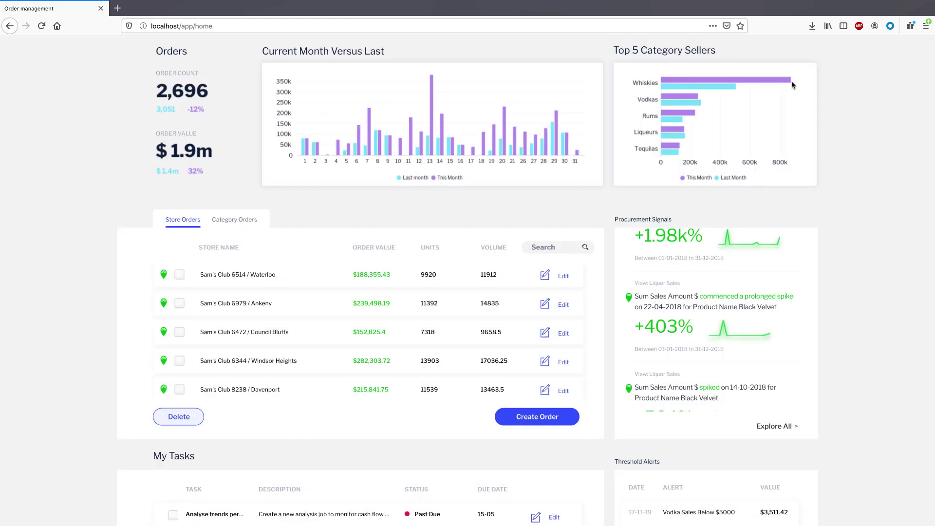
Read through the Management Report article and follow its link to the REST API docs
{"action": "scroll", "coordinate": [861, 115], "scroll_direction": "up", "scroll_amount": 3}
{"action": "scroll", "coordinate": [860, 115], "scroll_direction": "up", "scroll_amount": 5}
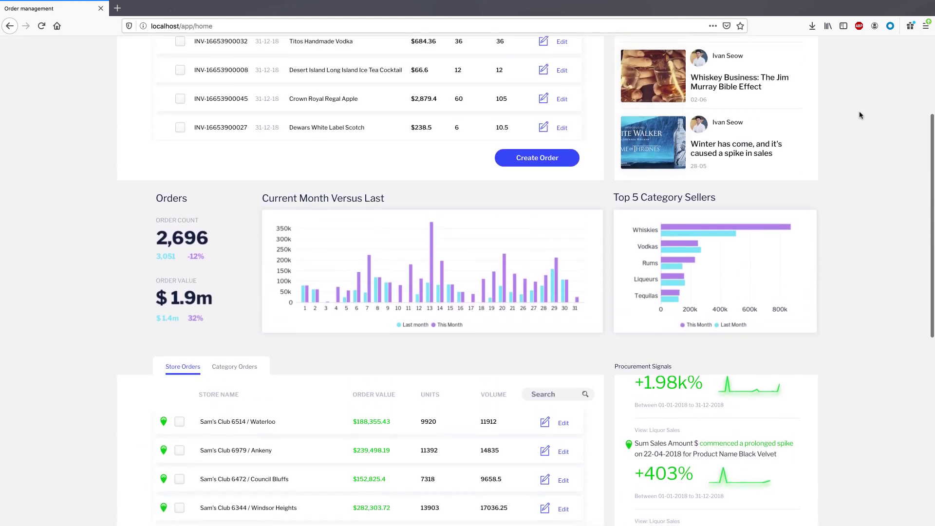
{"action": "scroll", "coordinate": [860, 115], "scroll_direction": "up", "scroll_amount": 1}
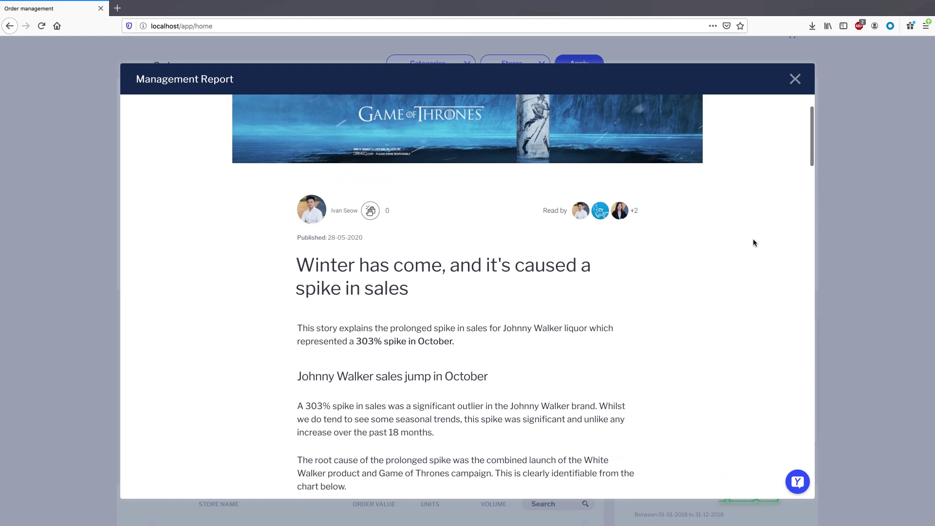
{"action": "scroll", "coordinate": [754, 242], "scroll_direction": "down", "scroll_amount": 5}
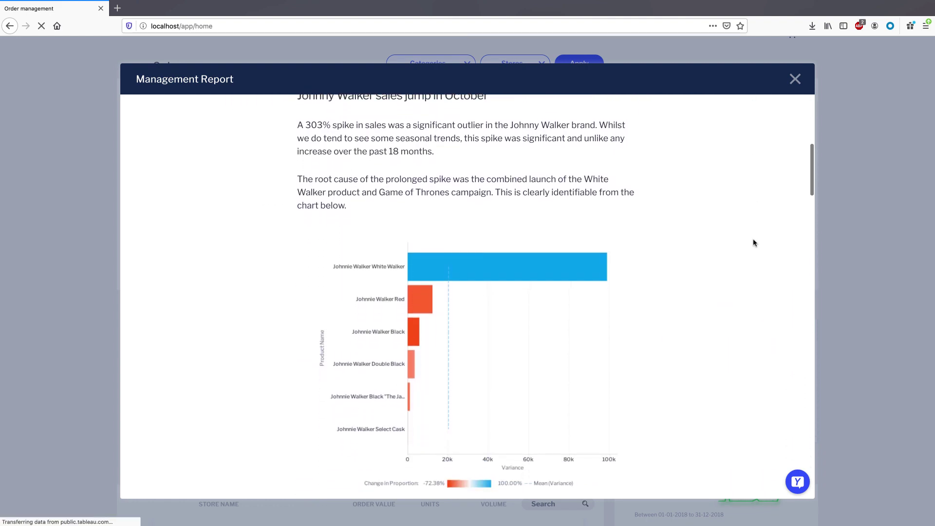
{"action": "scroll", "coordinate": [754, 243], "scroll_direction": "down", "scroll_amount": 3}
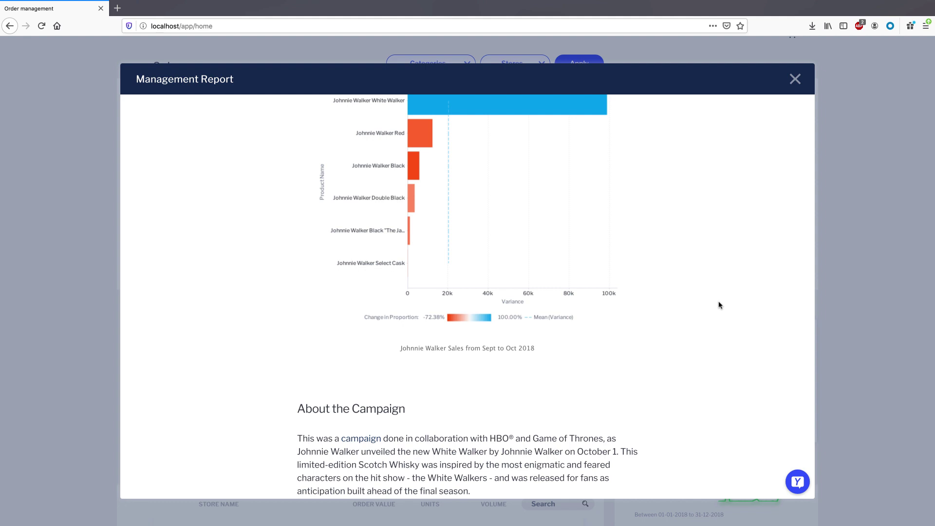
{"action": "scroll", "coordinate": [719, 306], "scroll_direction": "down", "scroll_amount": 2}
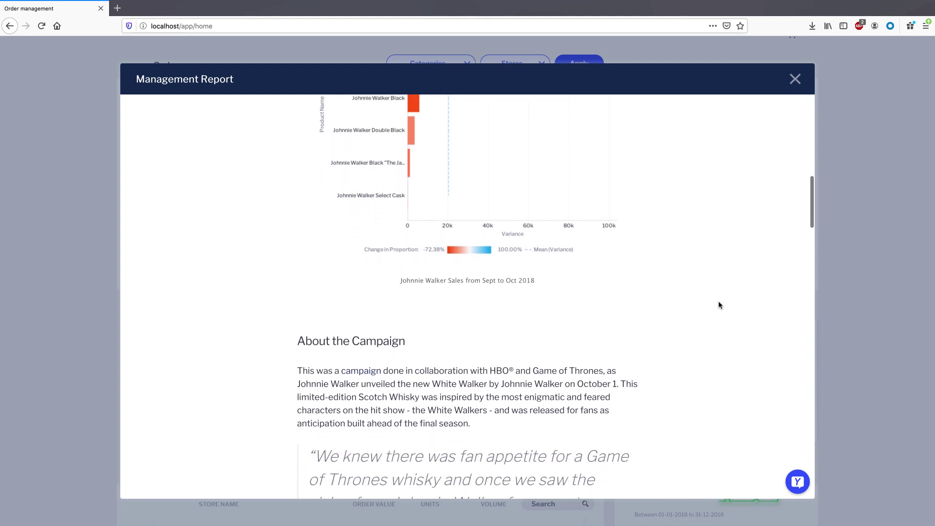
{"action": "scroll", "coordinate": [720, 305], "scroll_direction": "down", "scroll_amount": 2}
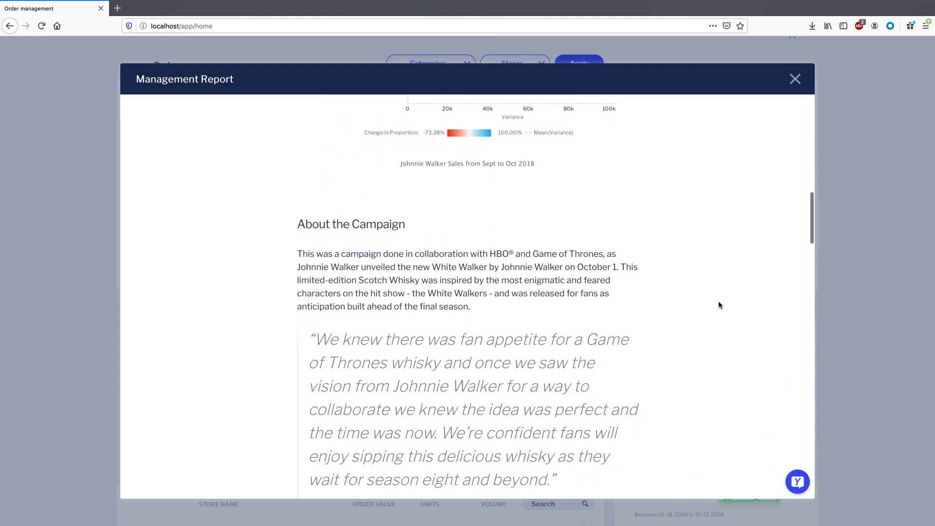
{"action": "scroll", "coordinate": [719, 306], "scroll_direction": "down", "scroll_amount": 3}
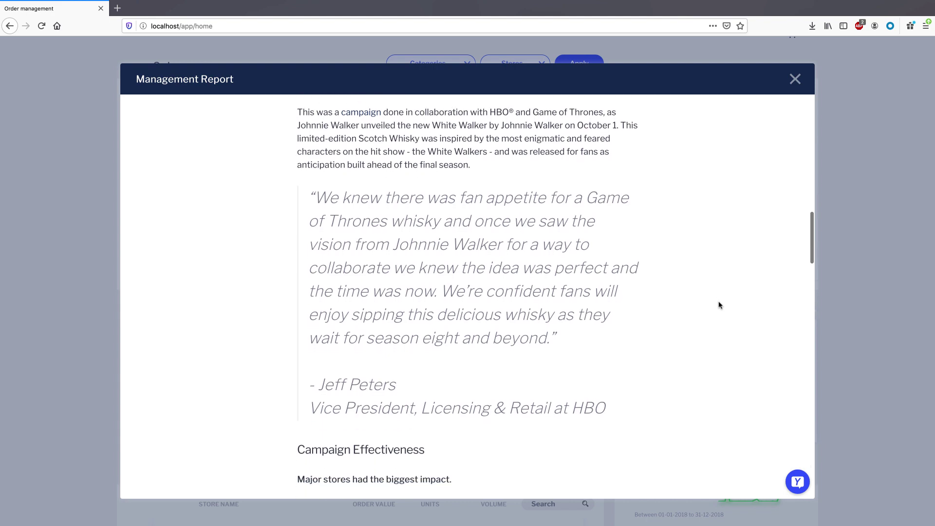
{"action": "scroll", "coordinate": [719, 305], "scroll_direction": "down", "scroll_amount": 1}
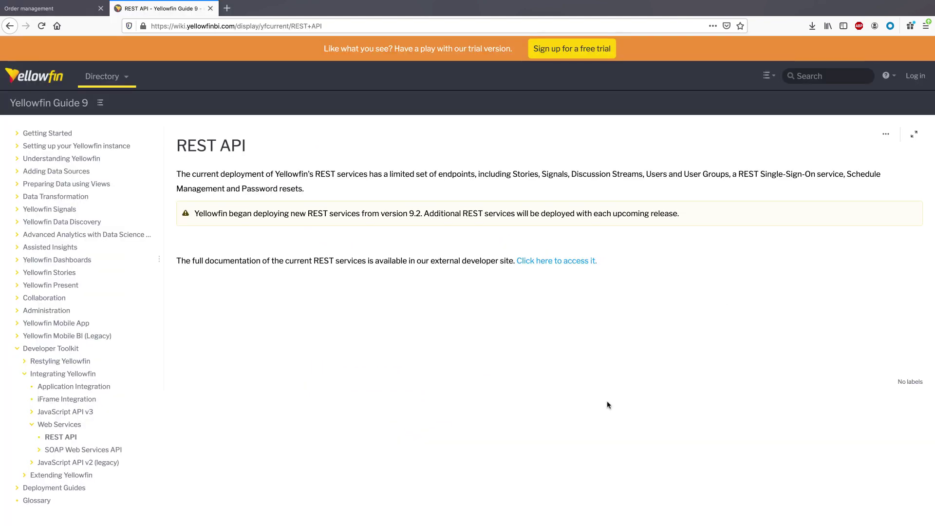
{"action": "left_click", "coordinate": [575, 263]}
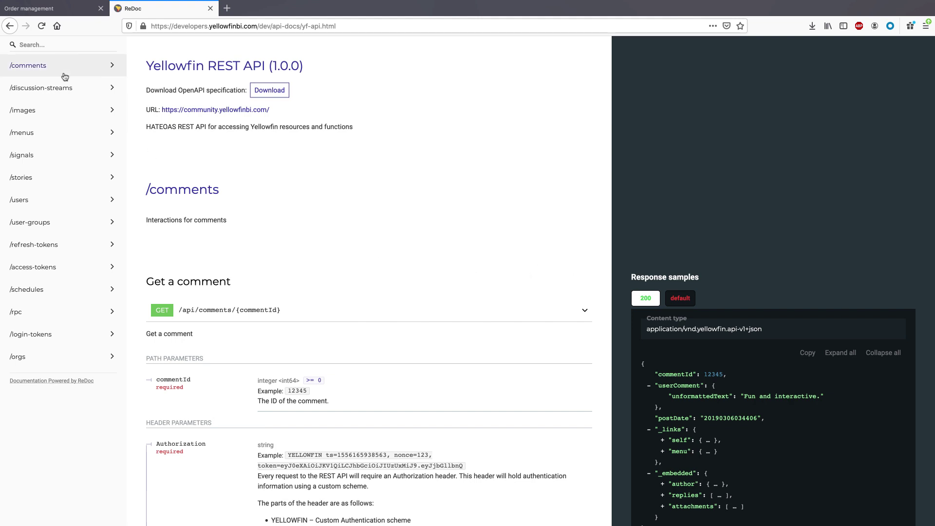
Jump to the /users section of the REST API docs and scroll its endpoints
{"action": "left_click", "coordinate": [56, 206]}
{"action": "scroll", "coordinate": [209, 332], "scroll_direction": "down", "scroll_amount": 5}
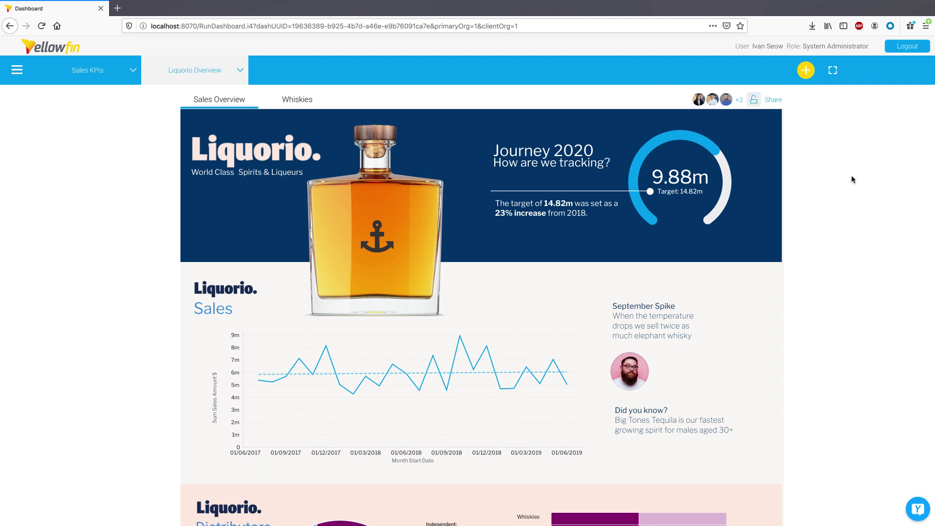
Show the Liquorio Overview dashboard fullscreen and scroll down to the Star performers section
{"action": "left_click", "coordinate": [833, 71]}
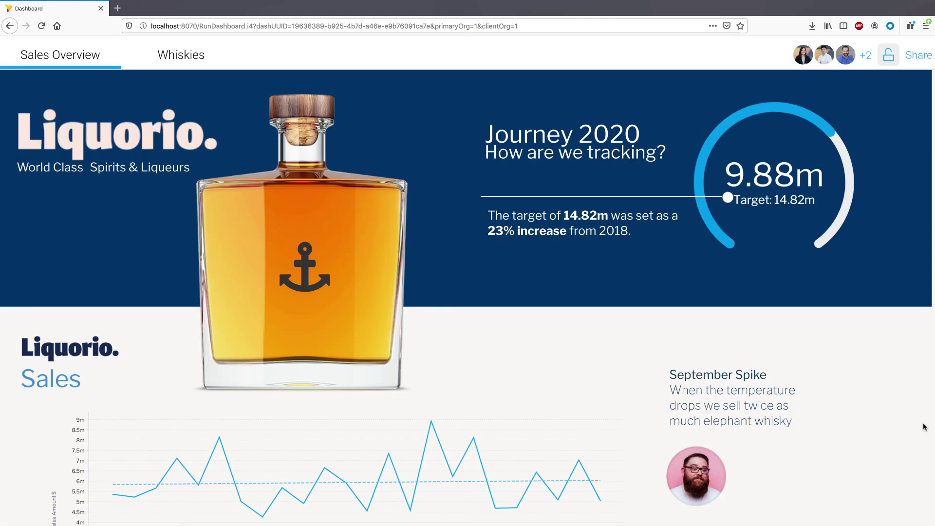
{"action": "scroll", "coordinate": [925, 427], "scroll_direction": "down", "scroll_amount": 5}
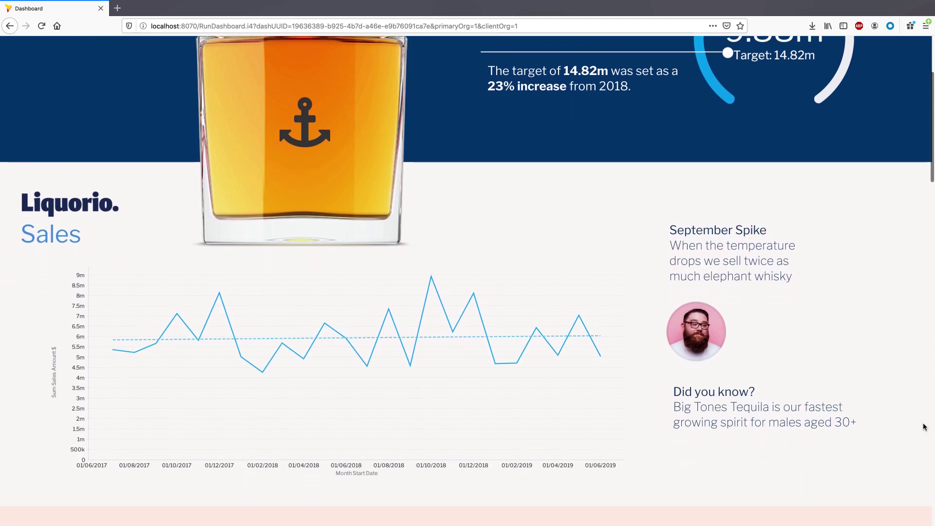
{"action": "scroll", "coordinate": [925, 427], "scroll_direction": "down", "scroll_amount": 6}
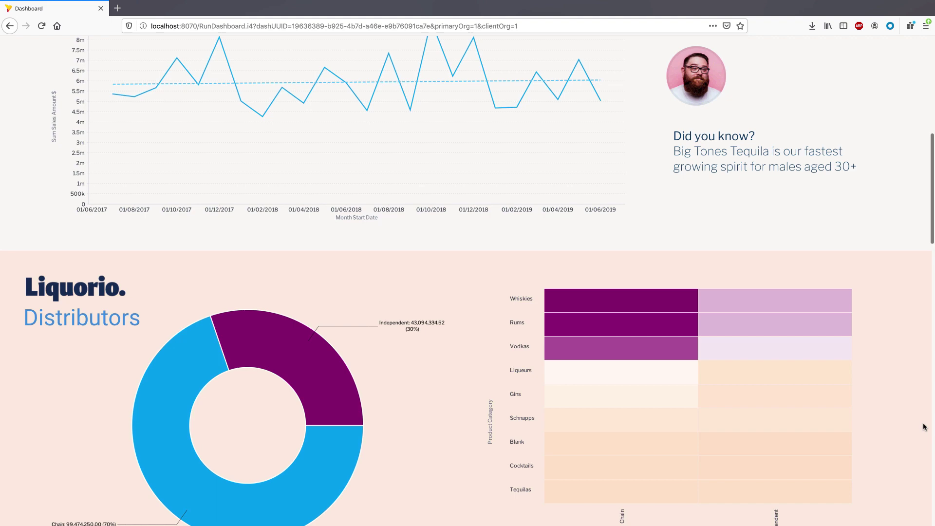
{"action": "scroll", "coordinate": [924, 427], "scroll_direction": "down", "scroll_amount": 5}
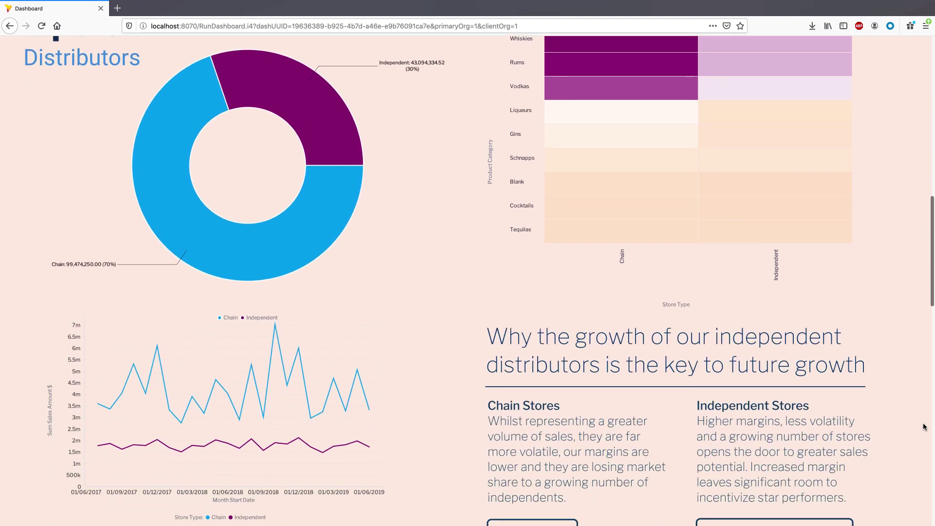
{"action": "scroll", "coordinate": [924, 427], "scroll_direction": "down", "scroll_amount": 7}
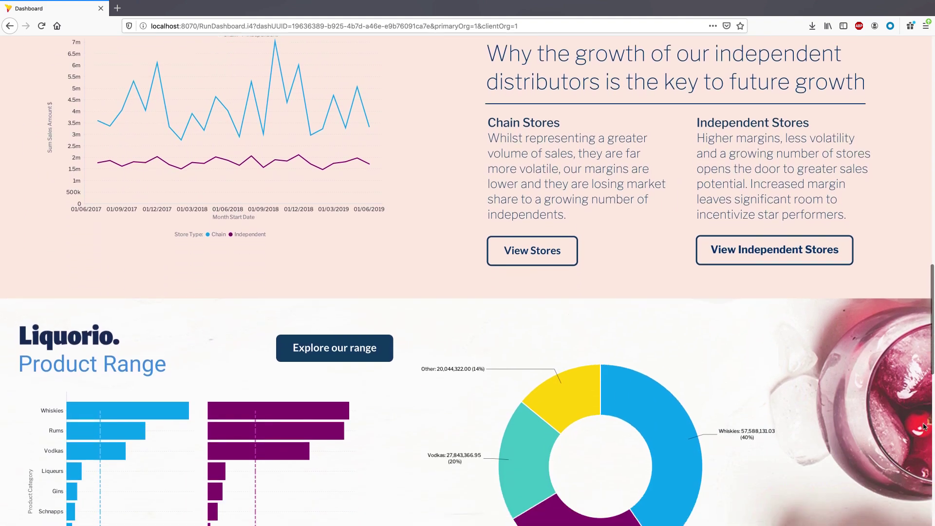
{"action": "scroll", "coordinate": [925, 427], "scroll_direction": "down", "scroll_amount": 5}
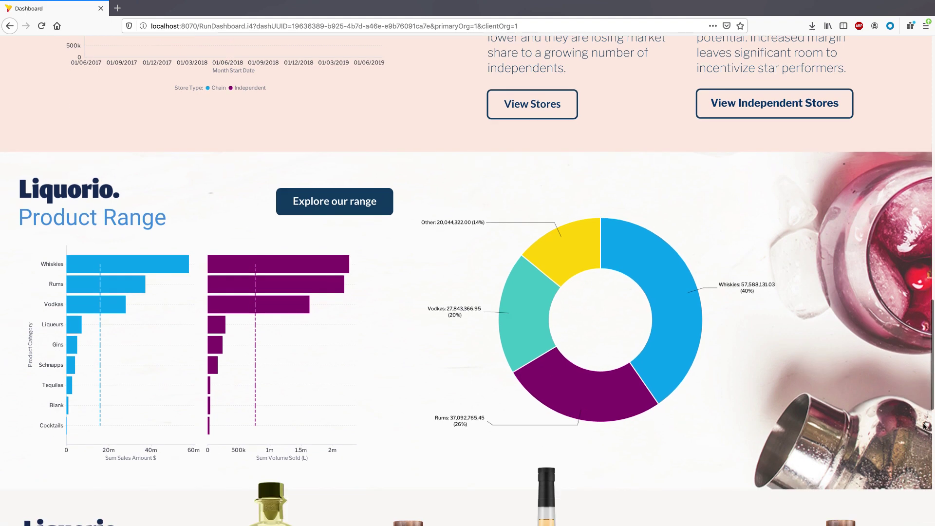
{"action": "scroll", "coordinate": [924, 428], "scroll_direction": "down", "scroll_amount": 7}
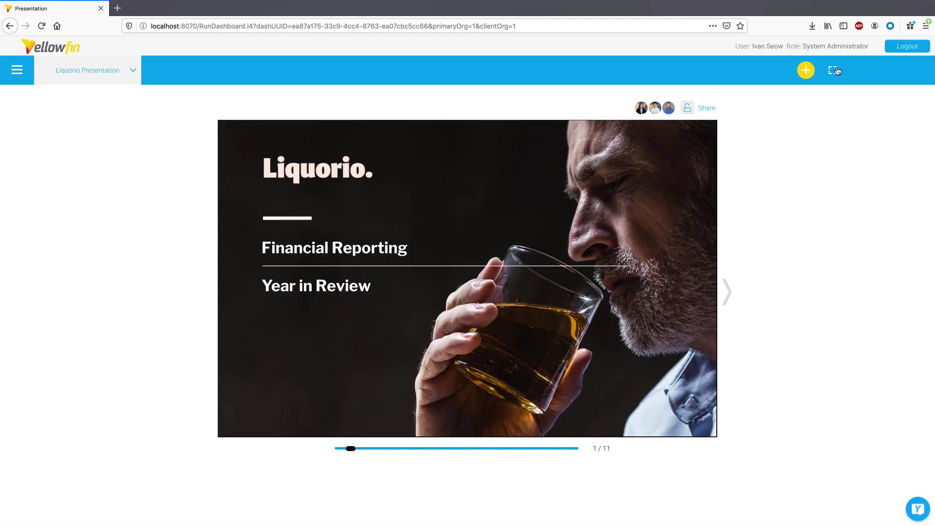
Play the Financial Reporting presentation full-page and advance to slide 3, Introduction
{"action": "left_click", "coordinate": [834, 70]}
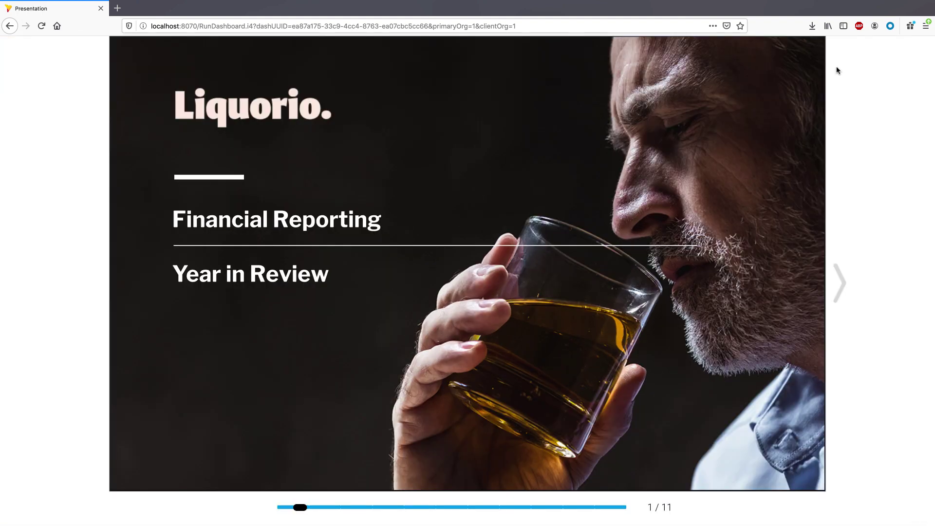
{"action": "key", "text": "Right"}
{"action": "key", "text": "Right"}
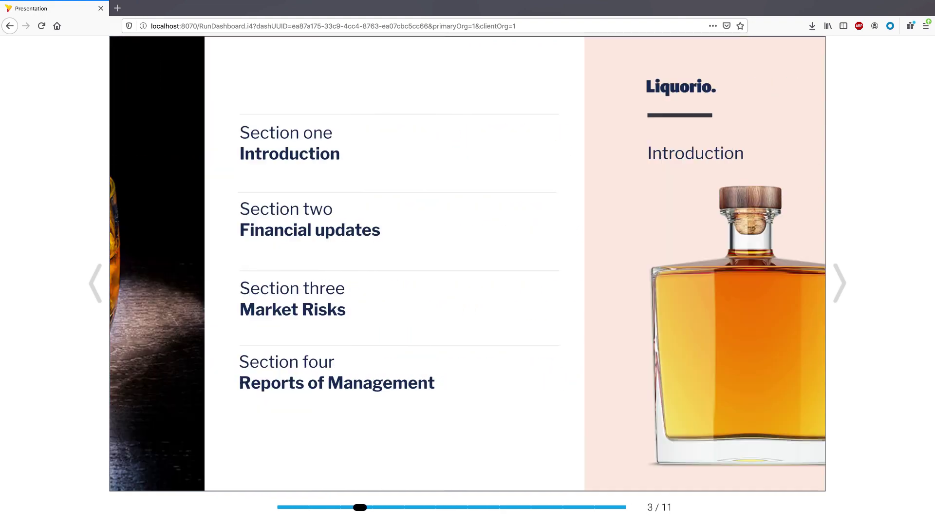
{"action": "key", "text": "Right"}
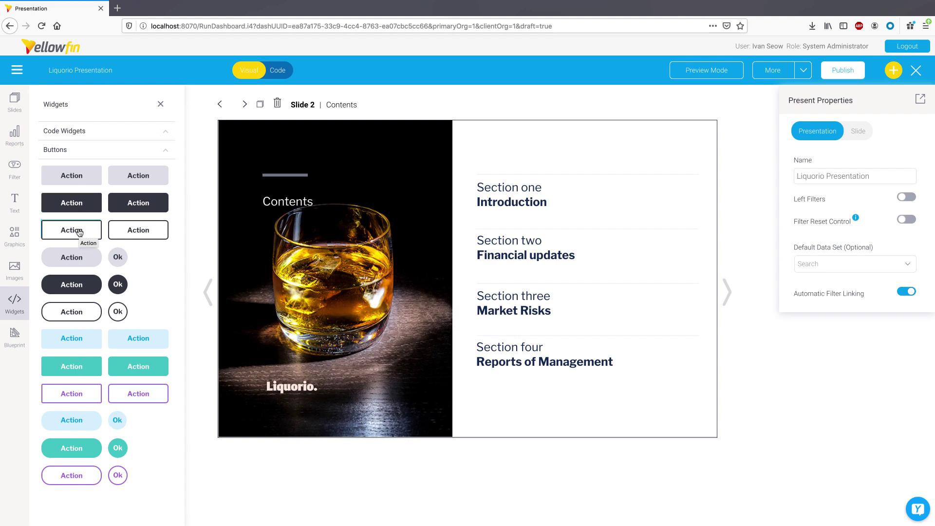
Browse the Text, Images and Graphics elements, then select the 'Section two Financial updates' heading
{"action": "left_click", "coordinate": [15, 204]}
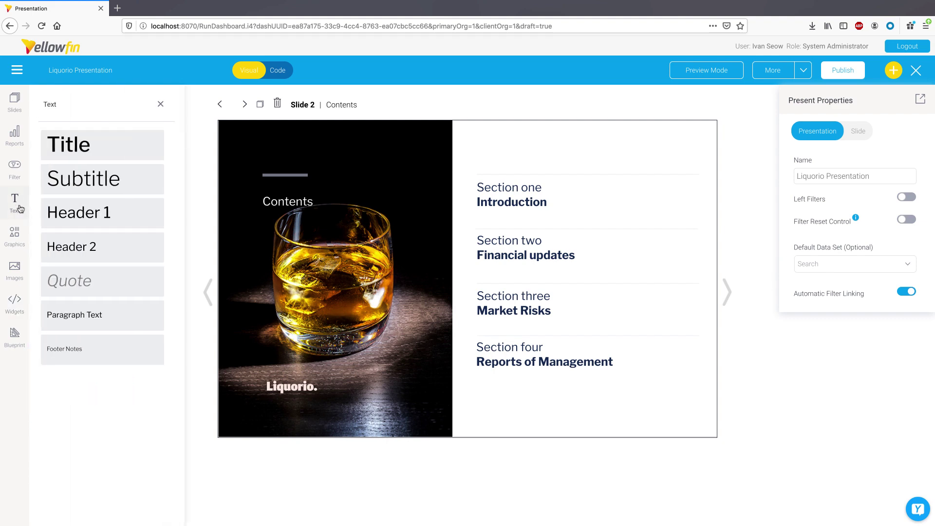
{"action": "left_click", "coordinate": [16, 278]}
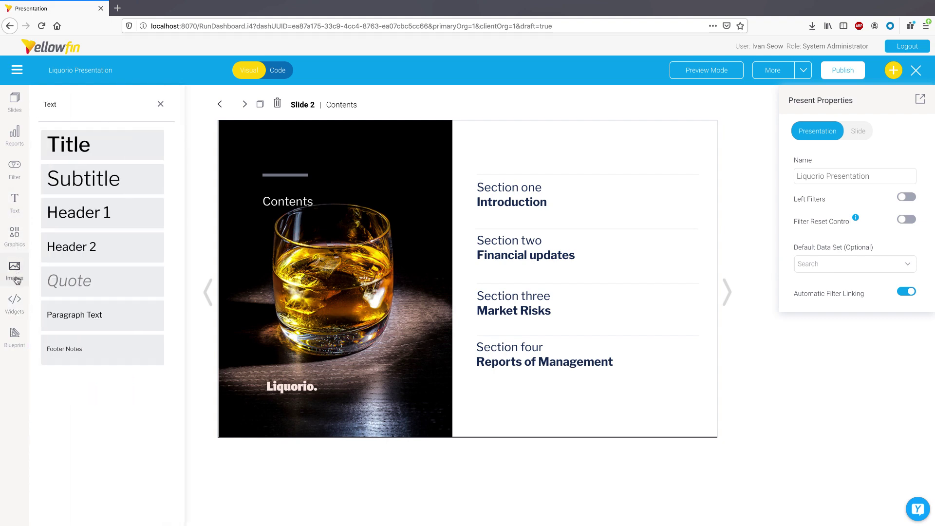
{"action": "left_click", "coordinate": [16, 241]}
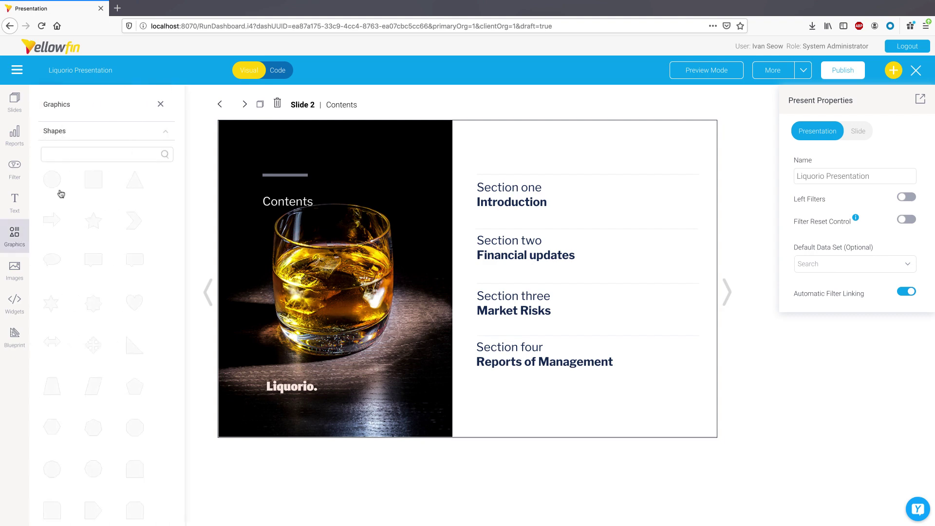
{"action": "left_click", "coordinate": [161, 105]}
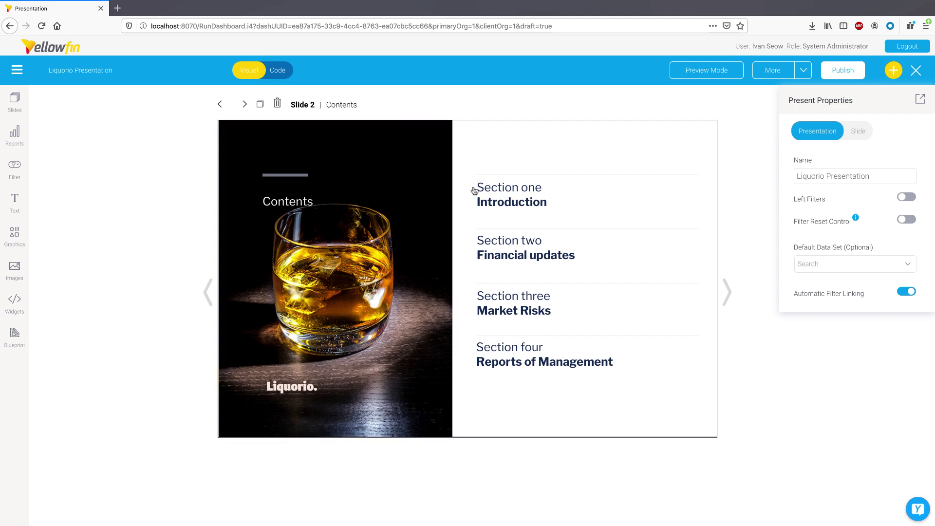
{"action": "left_click", "coordinate": [516, 258]}
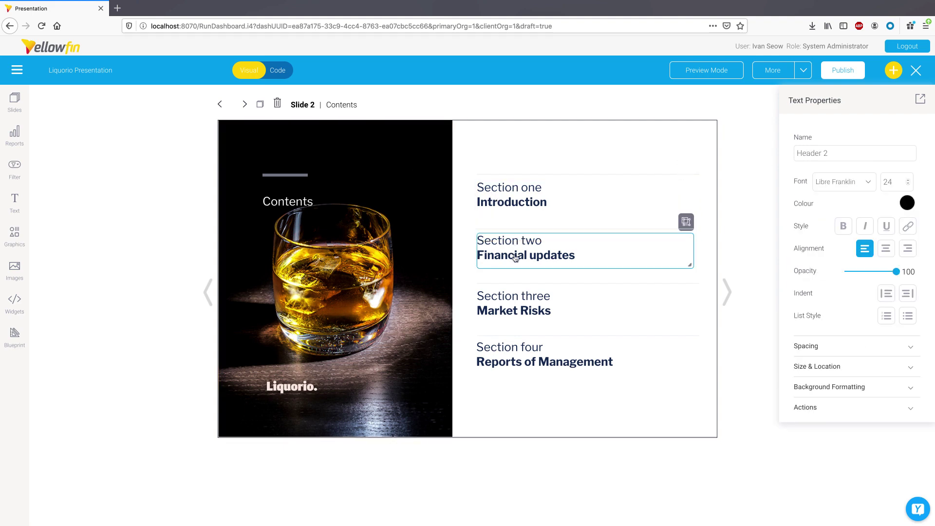
Set the heading's click event to 'Go to Sub Tab' 4, then enter Preview Mode
{"action": "left_click", "coordinate": [806, 410]}
{"action": "left_click", "coordinate": [884, 438]}
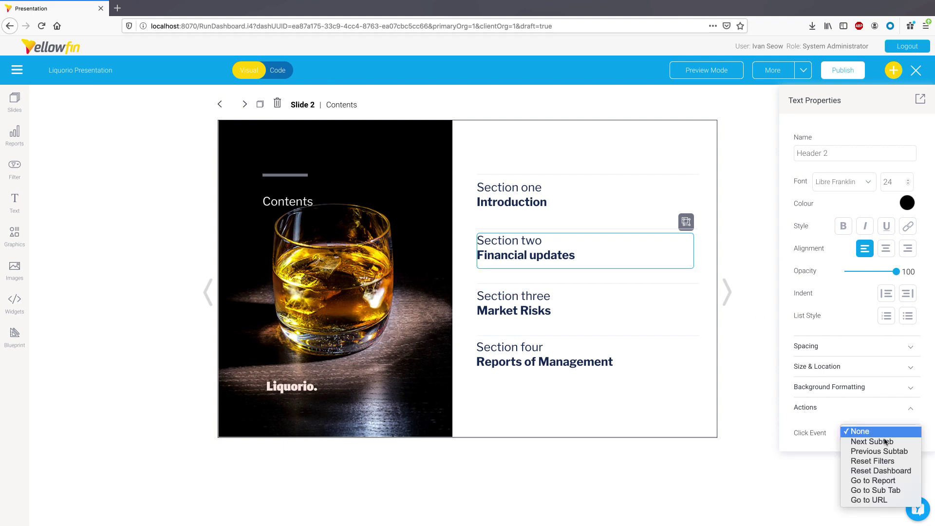
{"action": "left_click", "coordinate": [907, 490]}
{"action": "left_click", "coordinate": [897, 455]}
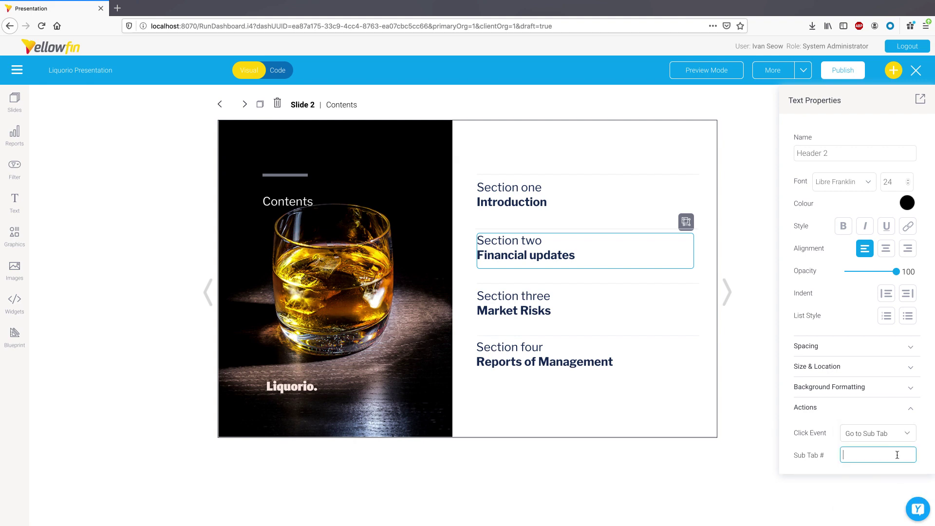
{"action": "type", "text": "4"}
{"action": "left_click", "coordinate": [720, 74]}
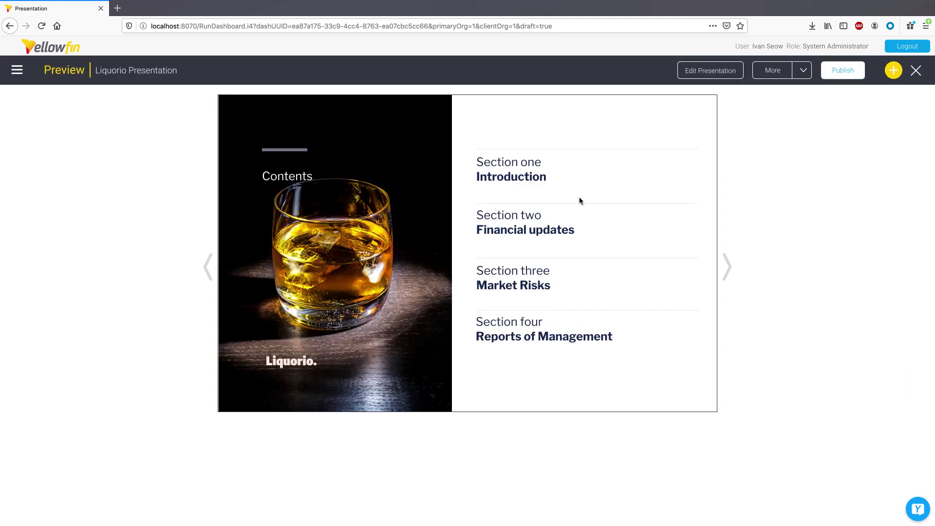
Follow the Financial updates link in preview to reach the heatmap slide
{"action": "left_click", "coordinate": [561, 231]}
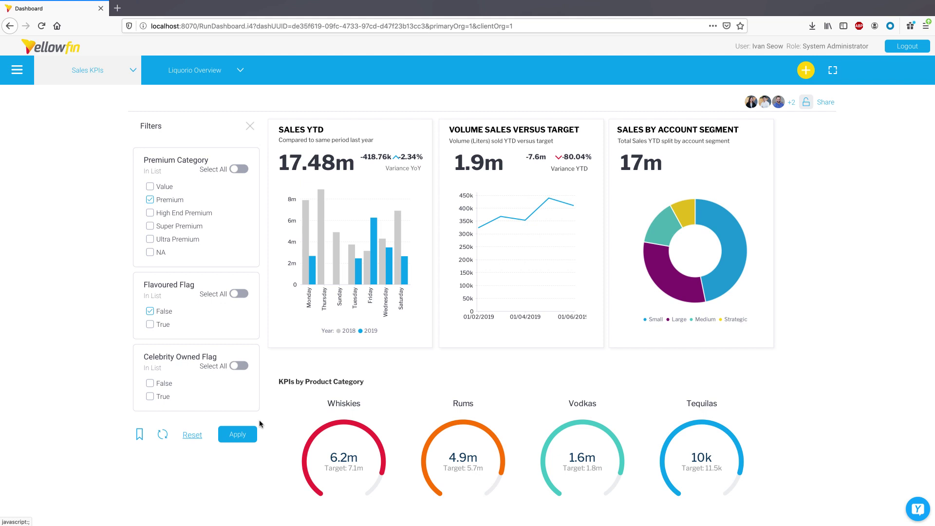
Save a default 'Premium, Non Flavoured' bookmark described 'Only show Premium, Non Flavoured', shared with one colleague
{"action": "left_click", "coordinate": [140, 436]}
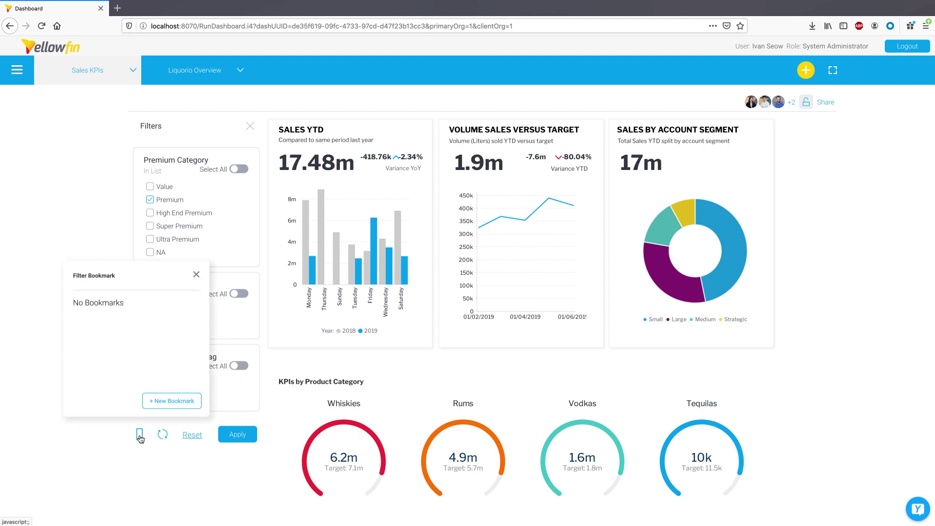
{"action": "left_click", "coordinate": [169, 402]}
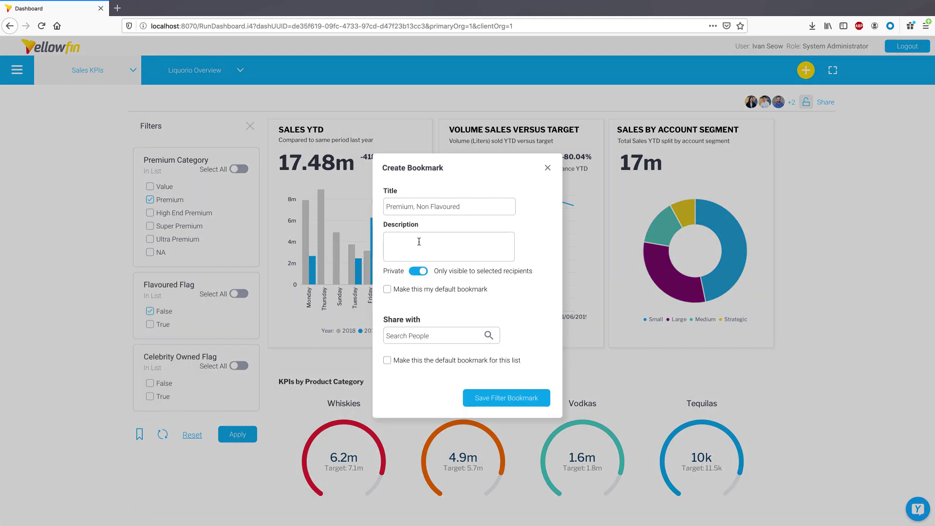
{"action": "type", "text": "Only show Premium, Non Flavoured"}
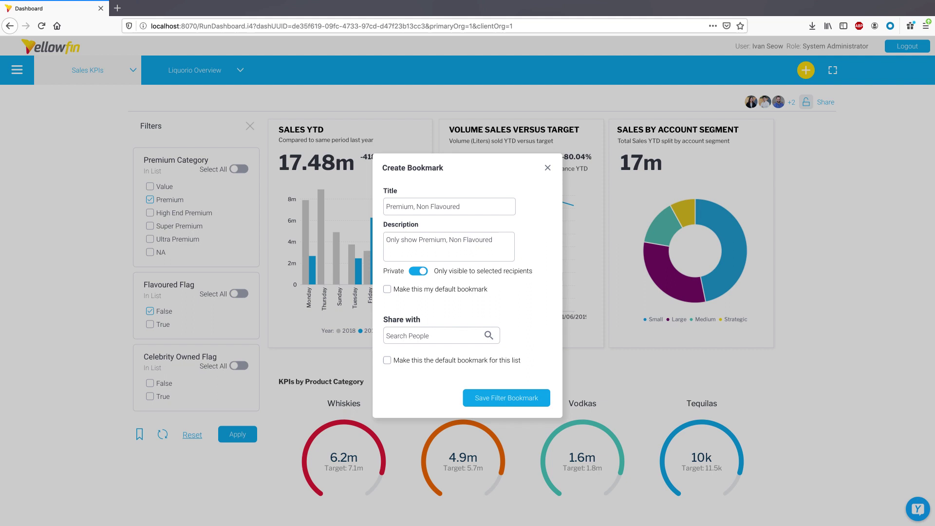
{"action": "left_click", "coordinate": [387, 290]}
{"action": "left_click", "coordinate": [443, 335]}
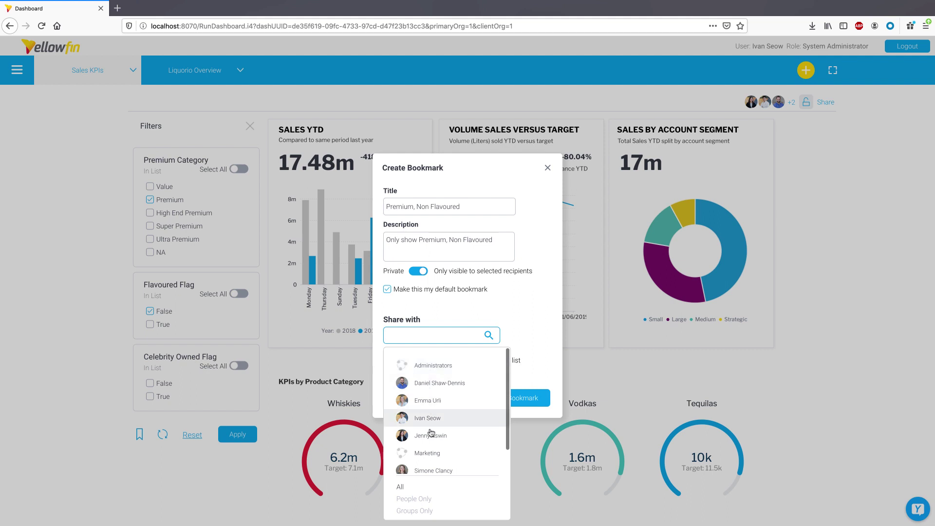
{"action": "left_click", "coordinate": [431, 436]}
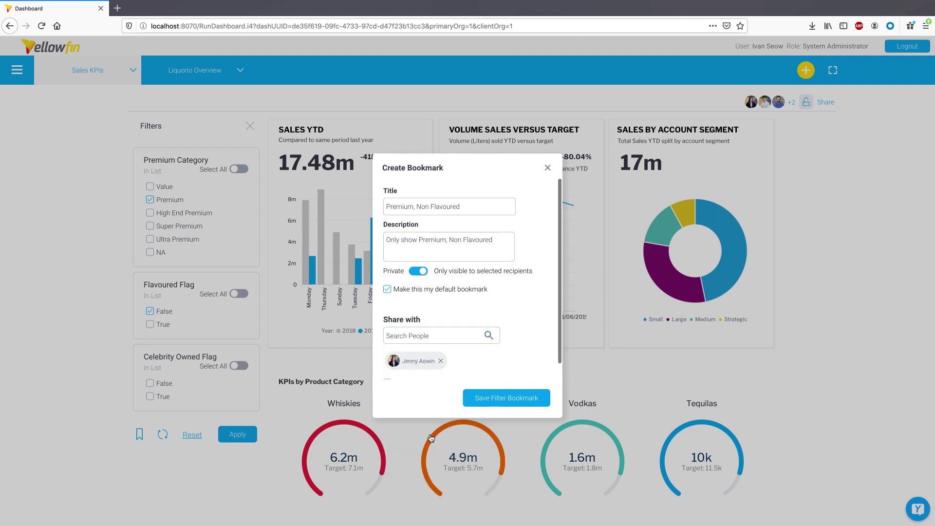
{"action": "left_click", "coordinate": [490, 400]}
{"action": "left_click", "coordinate": [139, 434]}
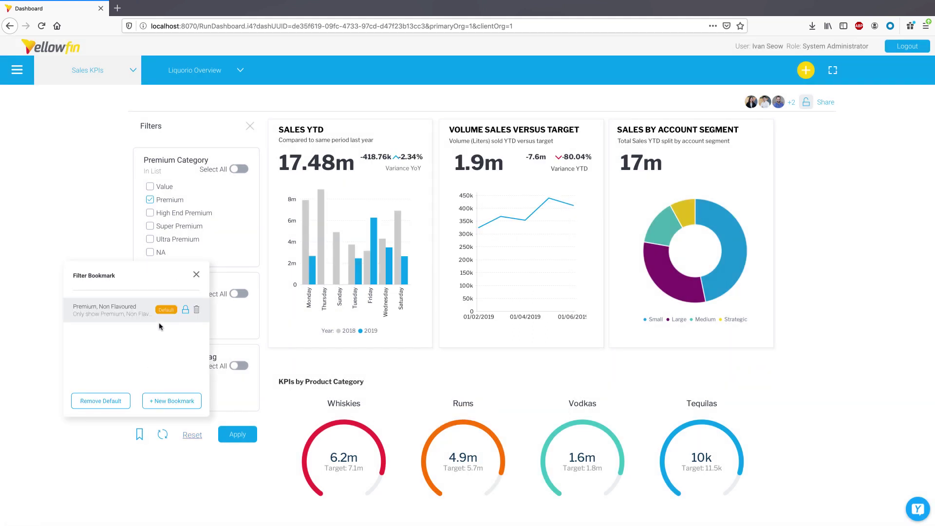
Close the bookmark list and open the KPIs by Category report's settings in dashboard edit mode
{"action": "left_click", "coordinate": [196, 275]}
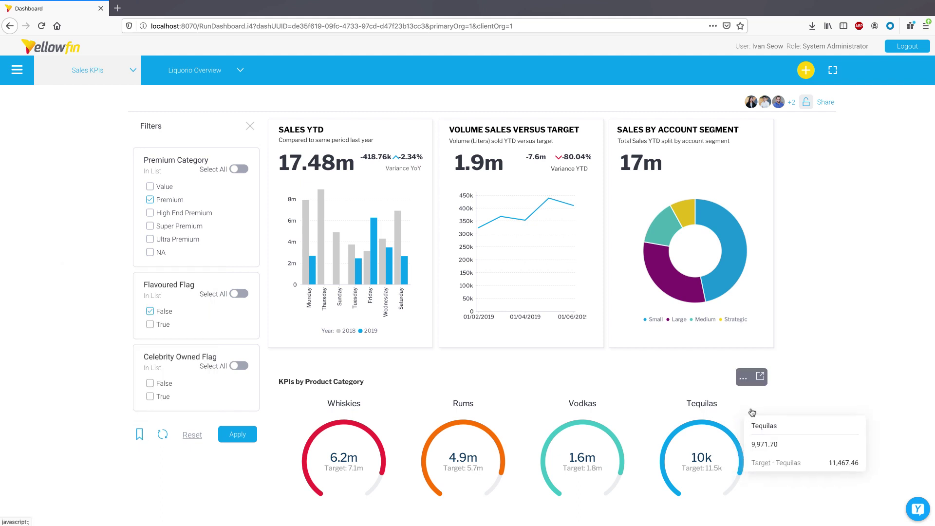
{"action": "left_click", "coordinate": [762, 381]}
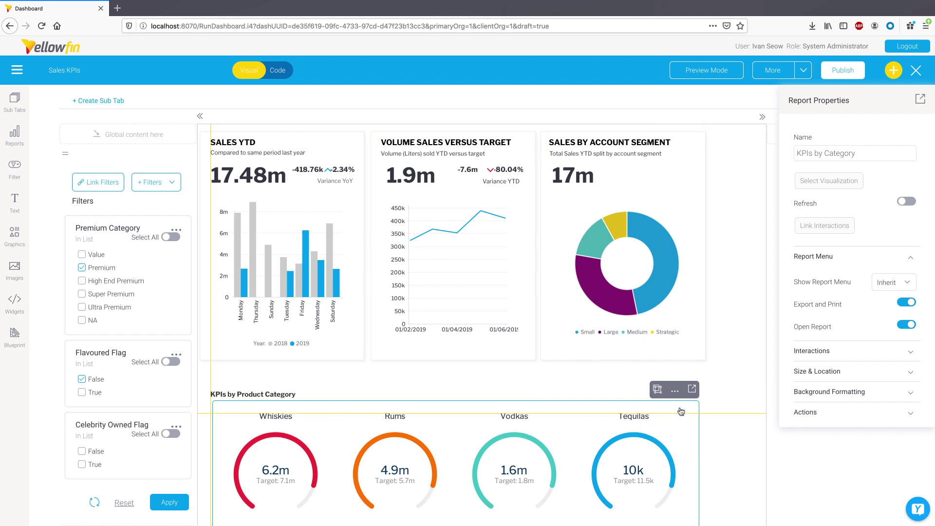
Set the KPIs by Category Show Report Menu option to Hover and collapse Report Properties
{"action": "left_click", "coordinate": [912, 284]}
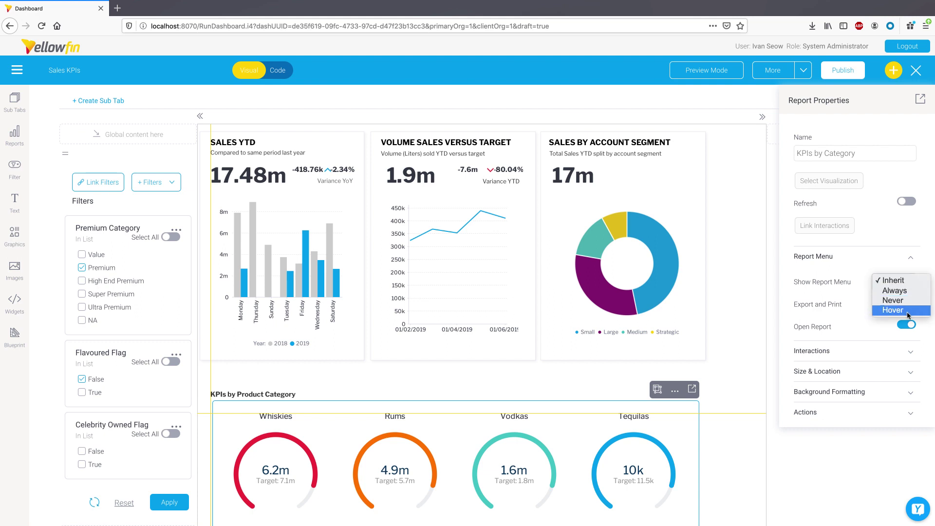
{"action": "left_click", "coordinate": [893, 310]}
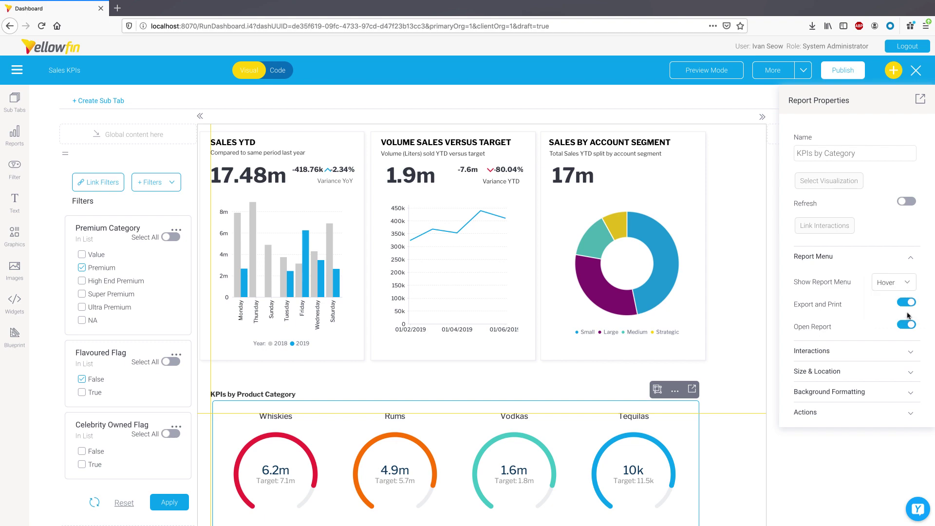
{"action": "left_click", "coordinate": [735, 314]}
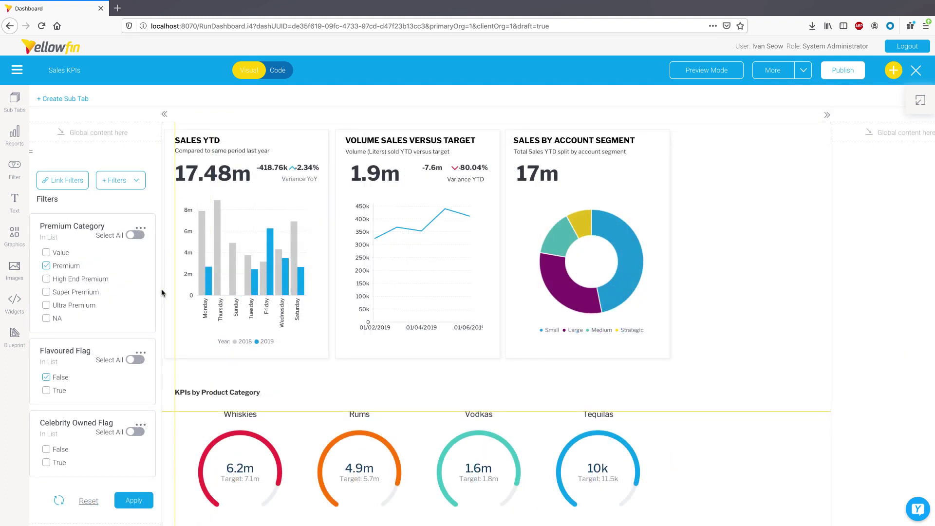
Add an Associated Reports widget beside the account segment chart containing Liquor Sales and Holiday Sales Analysis
{"action": "left_click", "coordinate": [15, 304]}
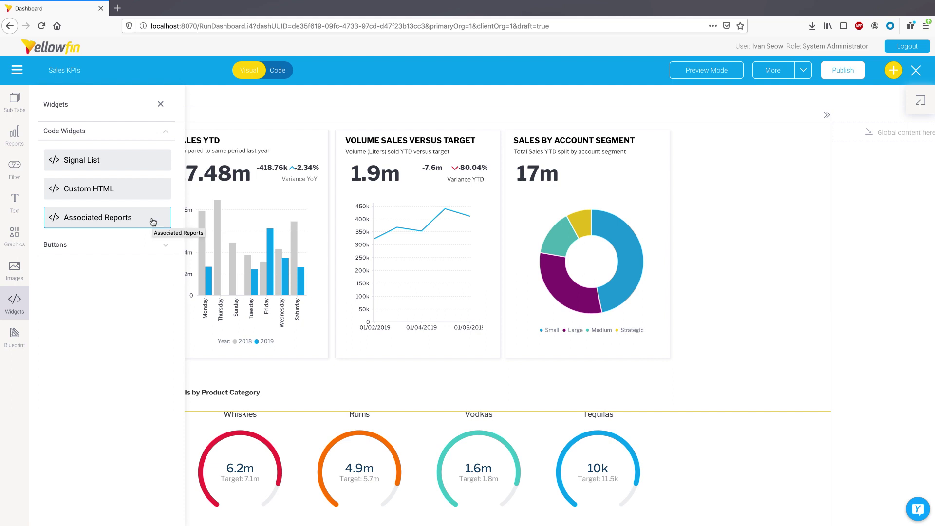
{"action": "left_click_drag", "start_coordinate": [153, 221], "coordinate": [792, 154]}
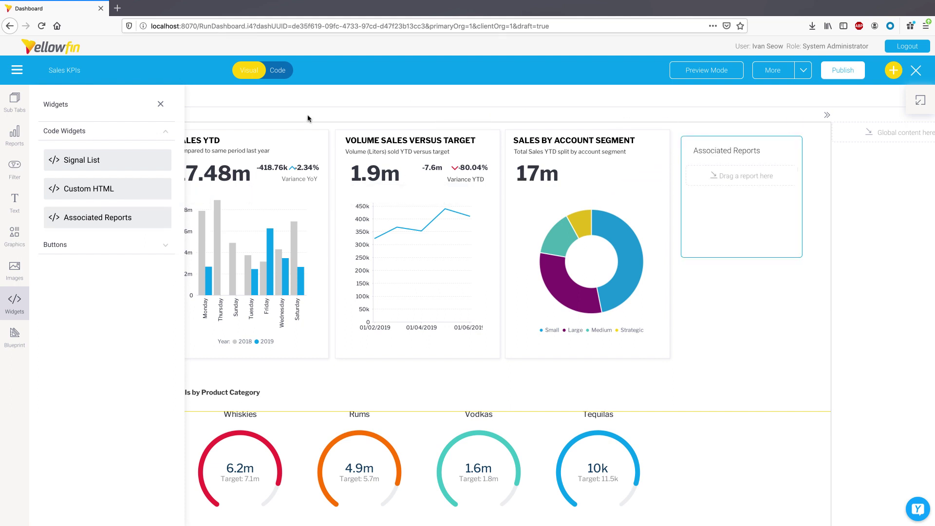
{"action": "left_click", "coordinate": [15, 134]}
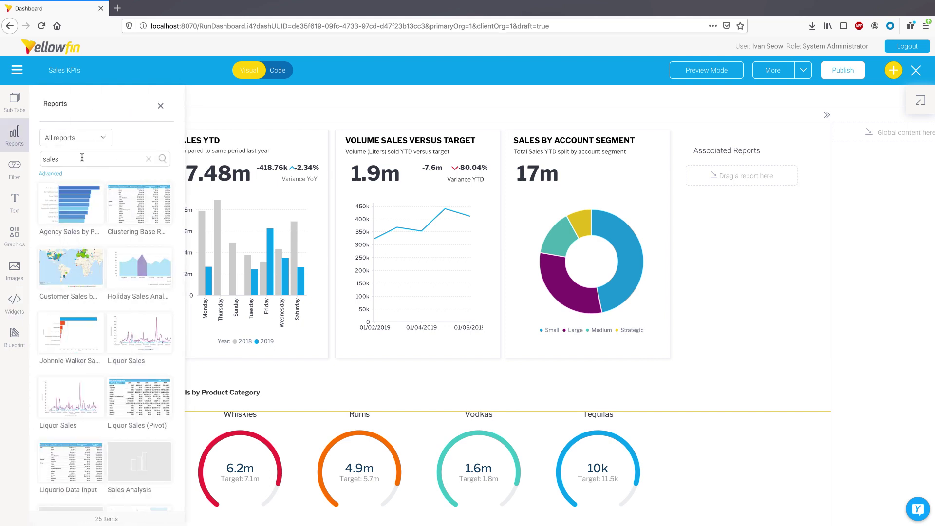
{"action": "left_click_drag", "start_coordinate": [138, 331], "coordinate": [751, 176]}
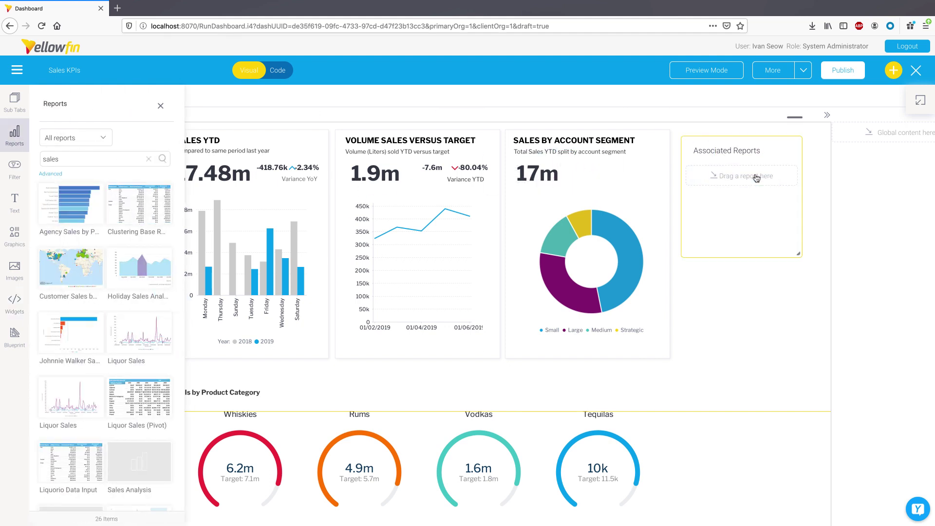
{"action": "left_click_drag", "start_coordinate": [138, 268], "coordinate": [690, 171]}
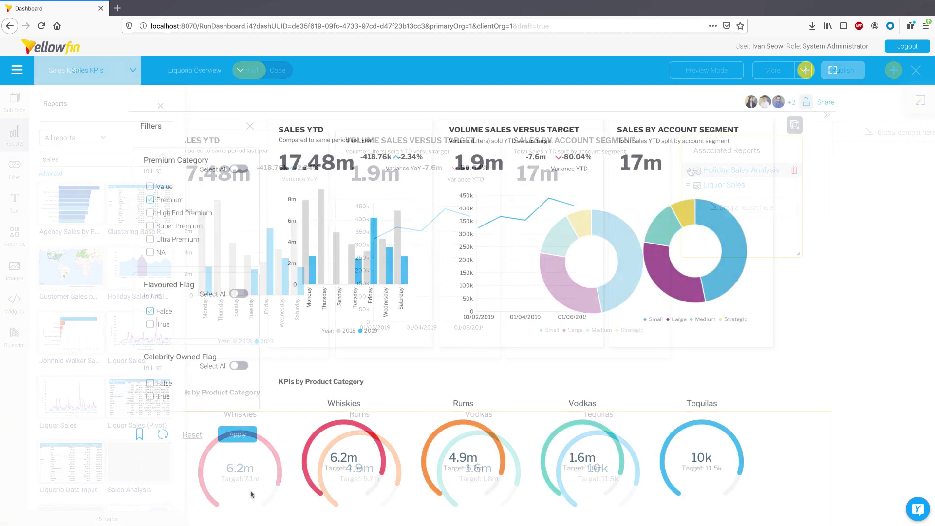
Sort the dashboard's detail table by Units Sold in descending order
{"action": "scroll", "coordinate": [251, 494], "scroll_direction": "down", "scroll_amount": 5}
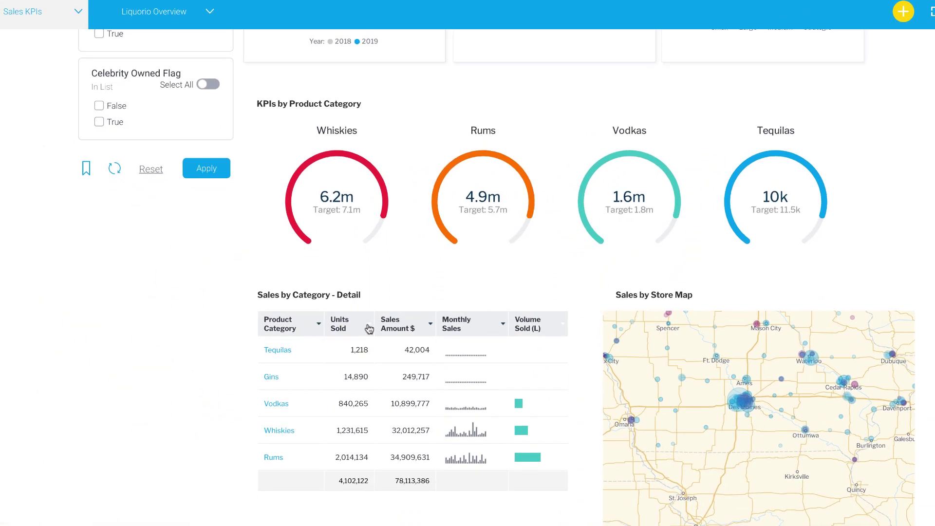
{"action": "left_click", "coordinate": [369, 325]}
{"action": "mouse_move", "coordinate": [424, 360]}
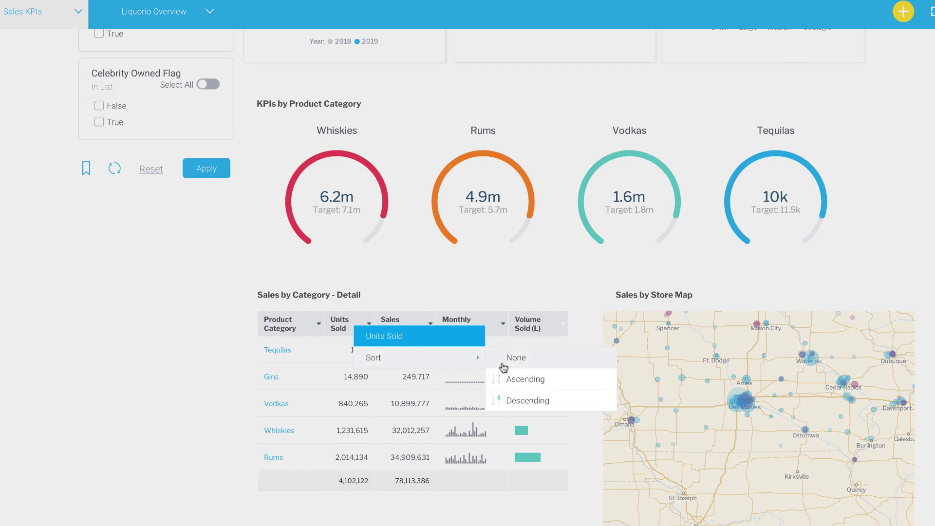
{"action": "left_click", "coordinate": [524, 402]}
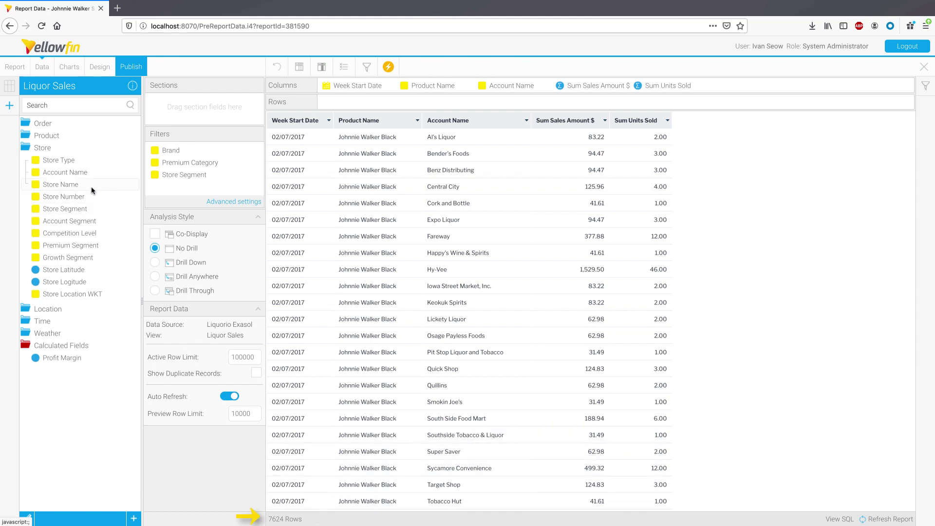
Add Store Name as a column and save the report as Johnnie Walker Sales, declining the follow-up prompt
{"action": "left_click_drag", "start_coordinate": [91, 190], "coordinate": [524, 211]}
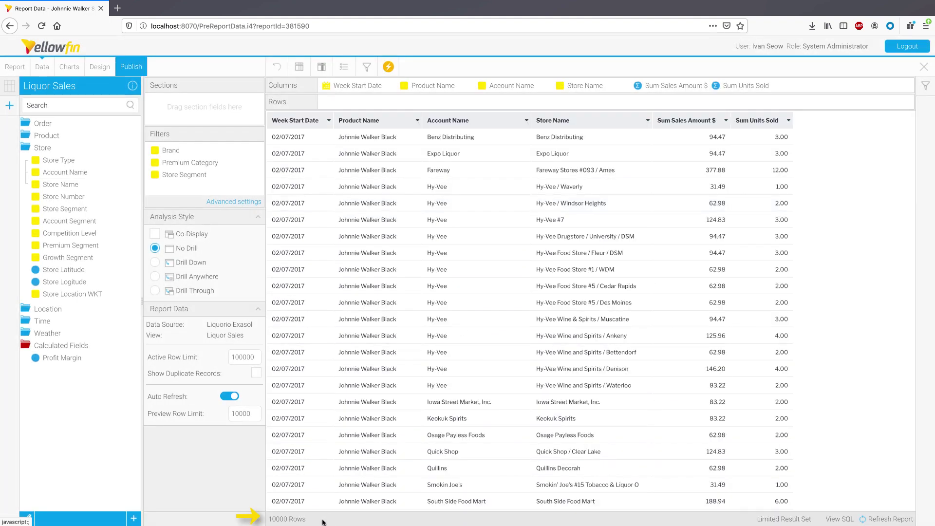
{"action": "left_click", "coordinate": [131, 66]}
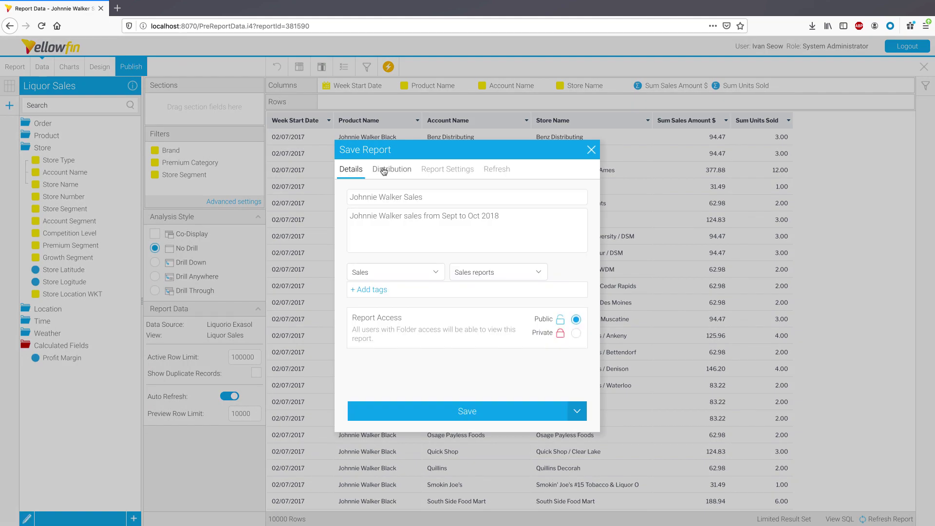
{"action": "left_click", "coordinate": [455, 419]}
{"action": "left_click", "coordinate": [490, 306]}
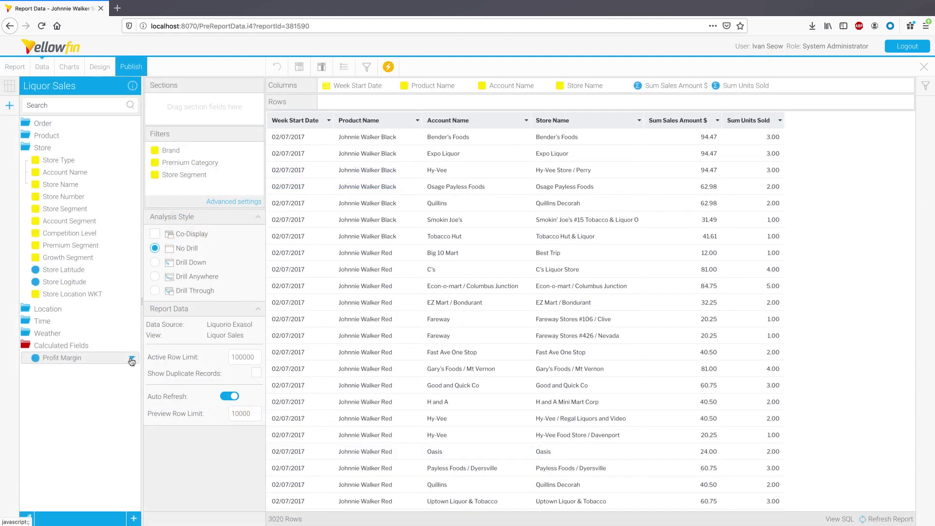
Keep the Profit Margin calculation's type as Numeric and place it after Sum Sales Amount $
{"action": "left_click", "coordinate": [131, 361]}
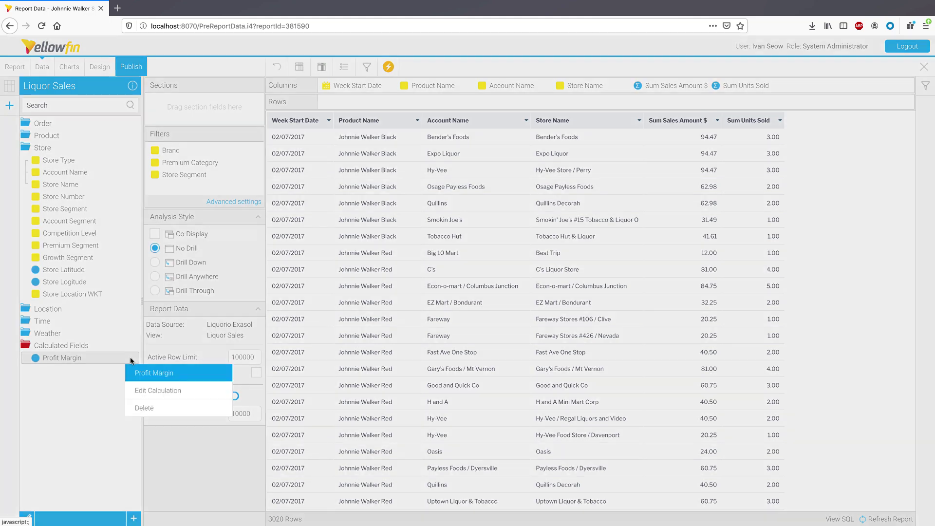
{"action": "left_click", "coordinate": [144, 374]}
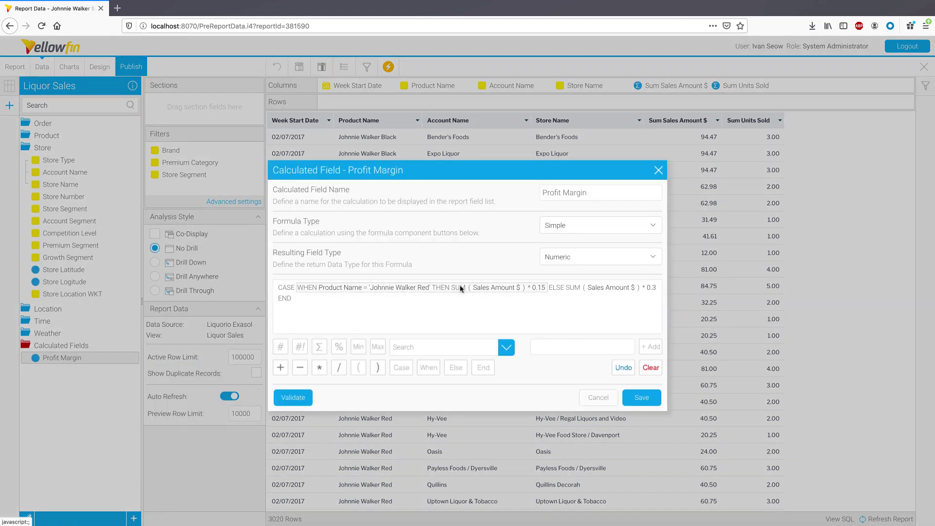
{"action": "left_click", "coordinate": [627, 258]}
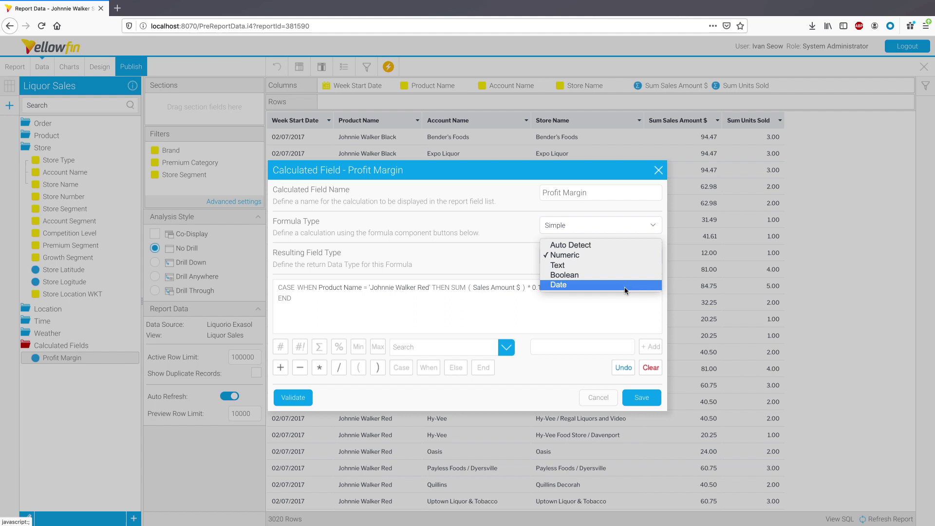
{"action": "left_click", "coordinate": [625, 255]}
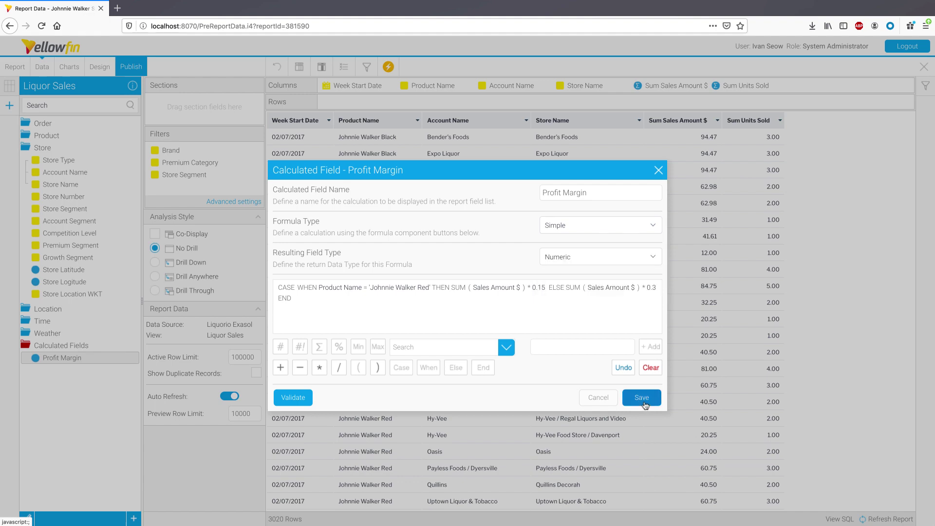
{"action": "left_click", "coordinate": [644, 404]}
{"action": "left_click_drag", "start_coordinate": [73, 360], "coordinate": [408, 284]}
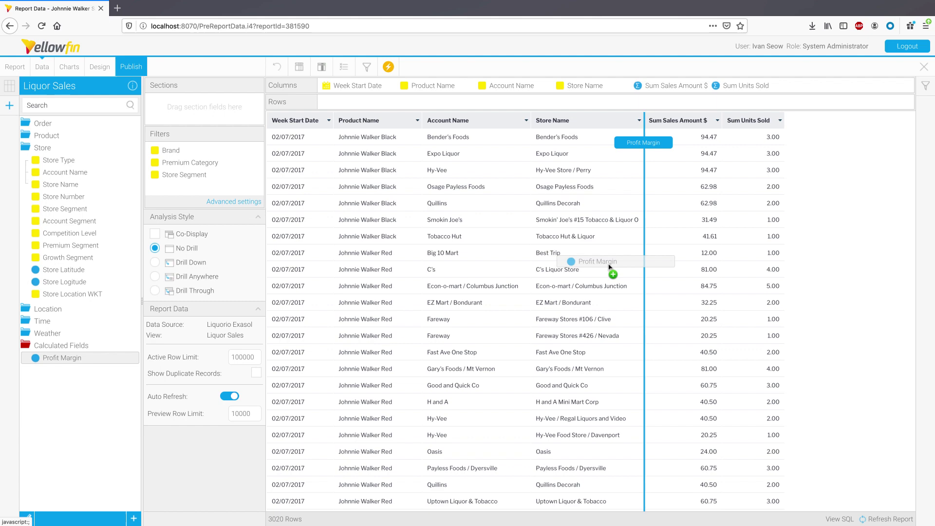
{"action": "left_click_drag", "start_coordinate": [609, 265], "coordinate": [693, 263]}
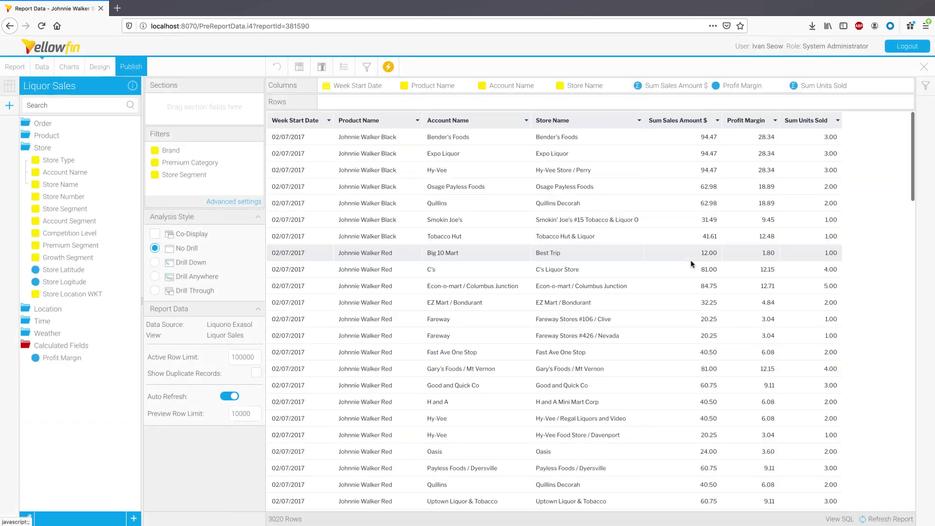
Set Profit Margin's description to 'Profit Margin (15% on Johnnie Walker Red and 30% for other products)'
{"action": "left_click", "coordinate": [775, 121]}
{"action": "mouse_move", "coordinate": [784, 166]}
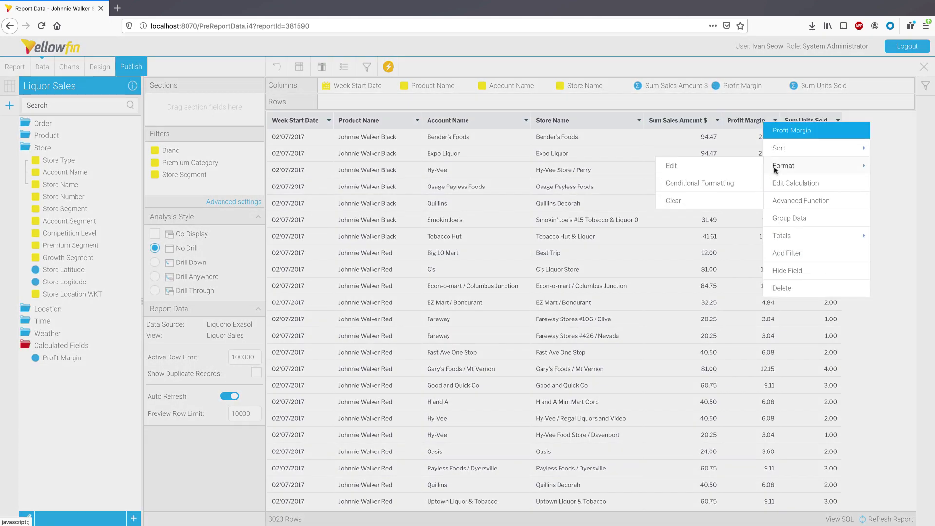
{"action": "left_click", "coordinate": [746, 173]}
{"action": "left_click", "coordinate": [589, 214]}
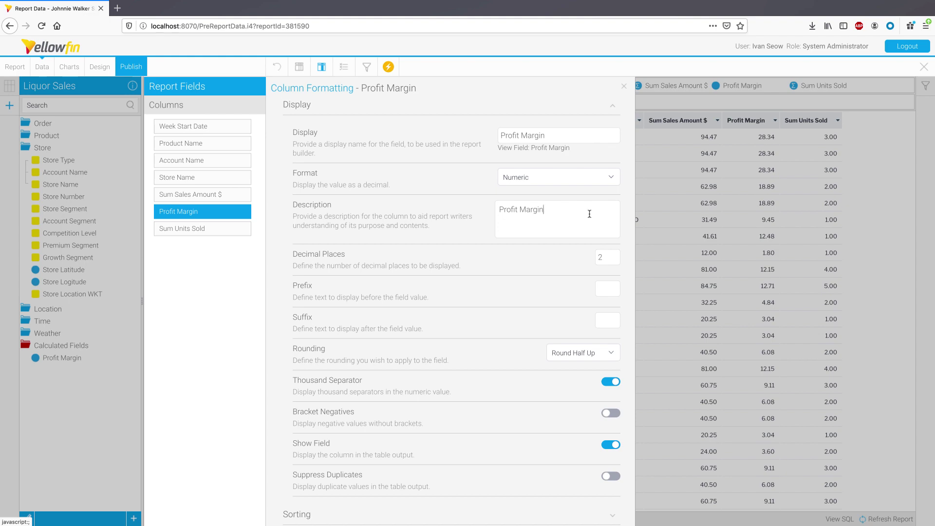
{"action": "left_click_drag", "start_coordinate": [590, 214], "coordinate": [489, 215]}
{"action": "type", "text": "Profit Margin (15% on Johnnie Walker Red and 30% for other products)"}
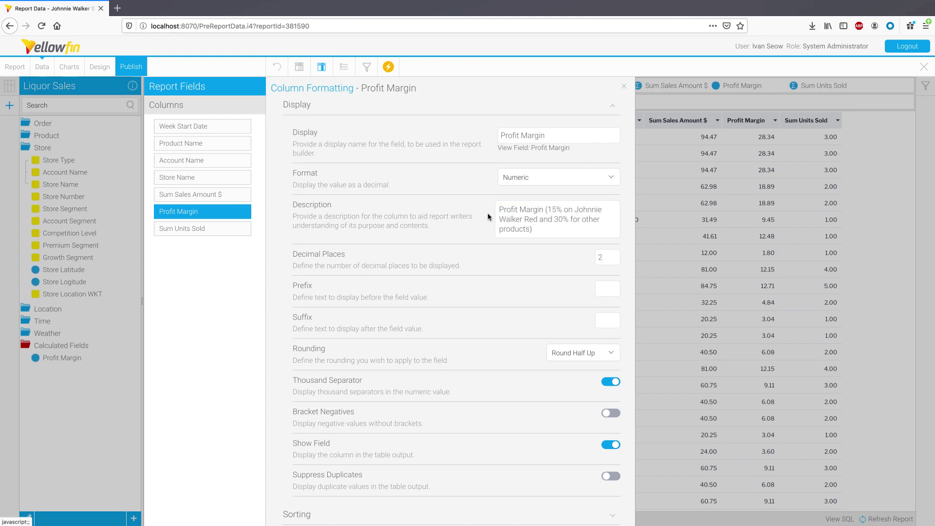
{"action": "left_click", "coordinate": [624, 86]}
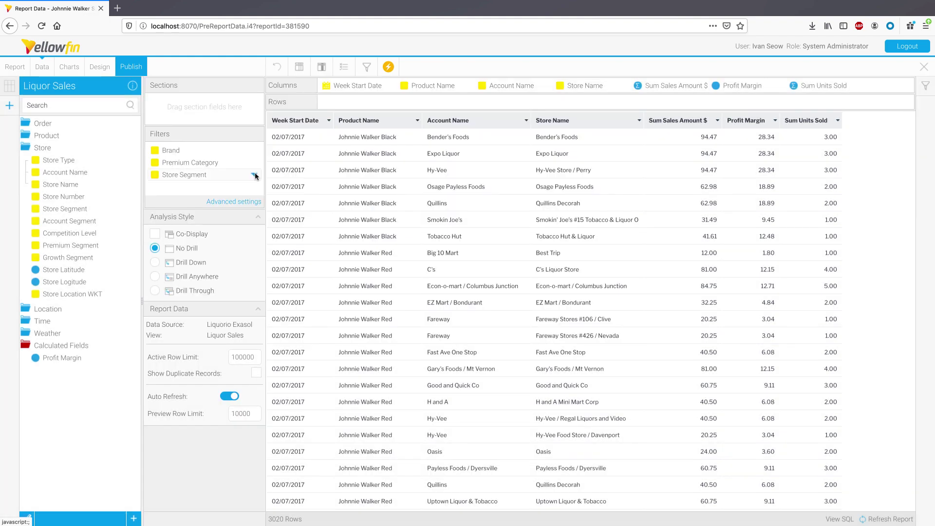
Turn on Dynamic Filter Values in the Store Segment filter's entry style format settings
{"action": "left_click", "coordinate": [256, 176]}
{"action": "left_click", "coordinate": [344, 257]}
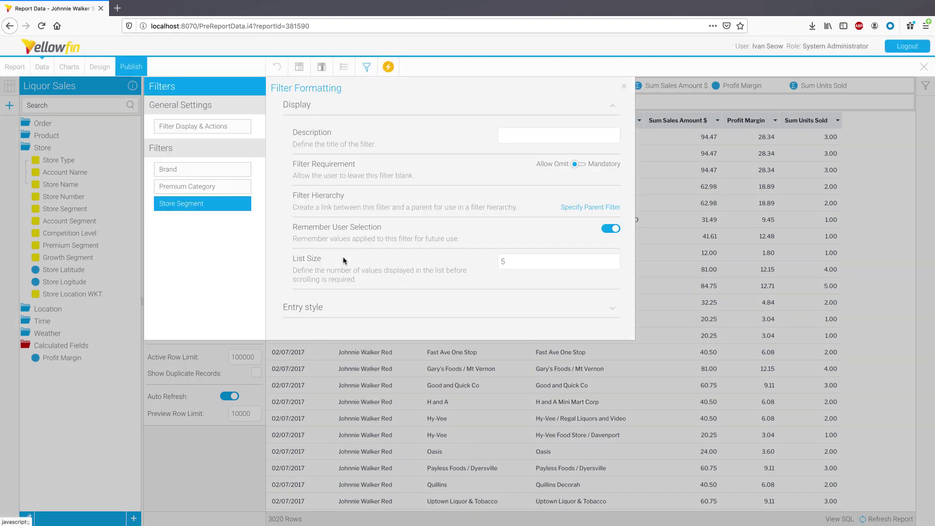
{"action": "left_click", "coordinate": [455, 313]}
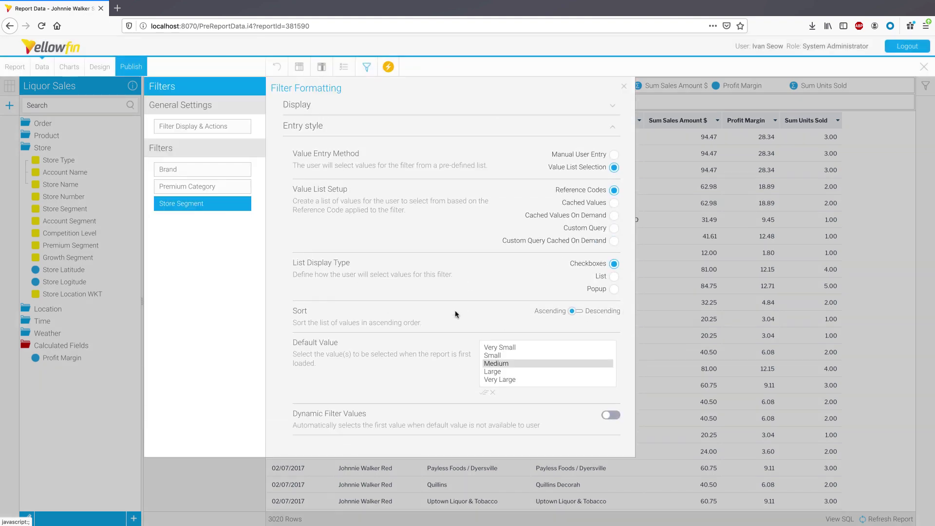
{"action": "left_click", "coordinate": [615, 417]}
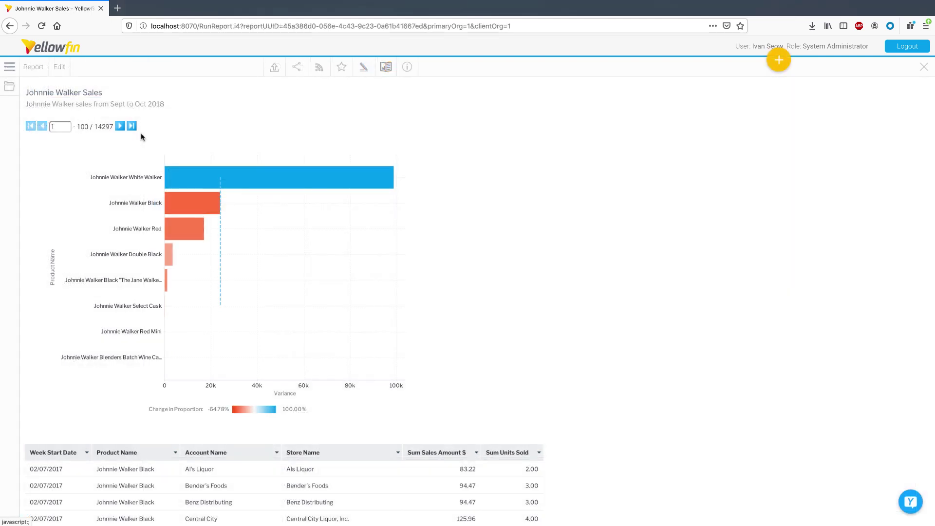
Create a weekly PDF save-to-disk schedule named JohnnieWalkerSales running Fridays at 9 am
{"action": "left_click", "coordinate": [319, 67]}
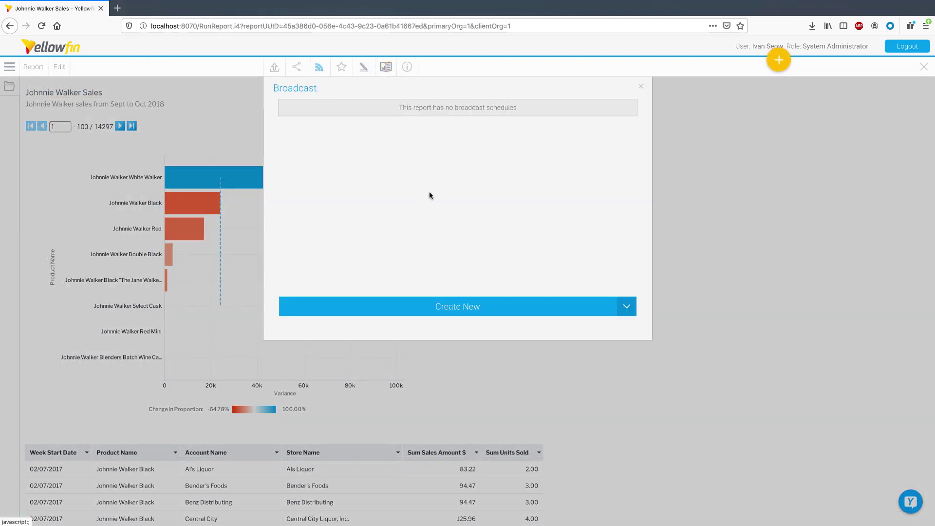
{"action": "left_click", "coordinate": [627, 306]}
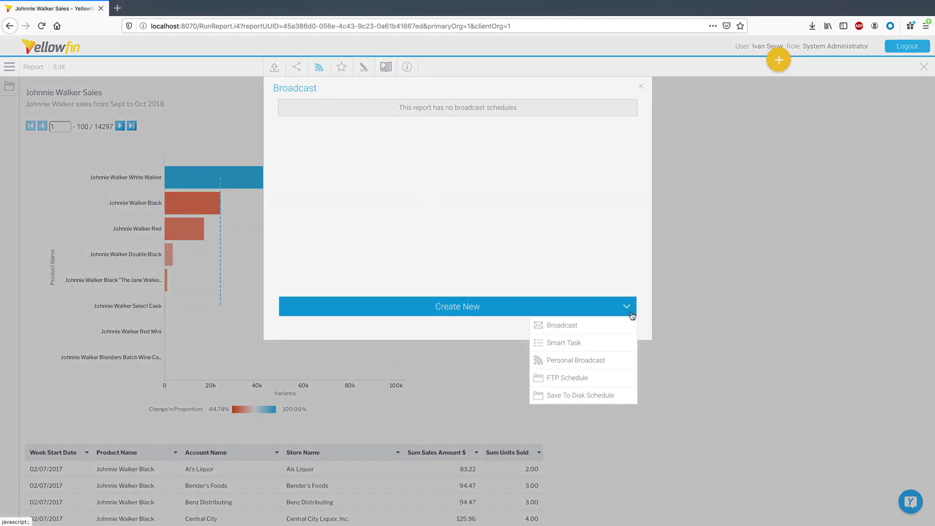
{"action": "left_click", "coordinate": [630, 395]}
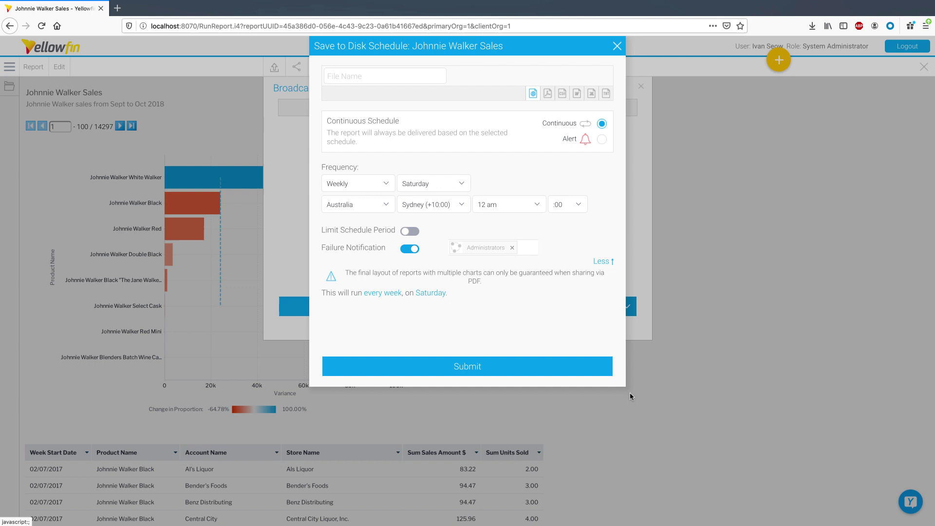
{"action": "left_click", "coordinate": [390, 76]}
{"action": "type", "text": "JohnnieWalkerSales"}
{"action": "left_click", "coordinate": [547, 94]}
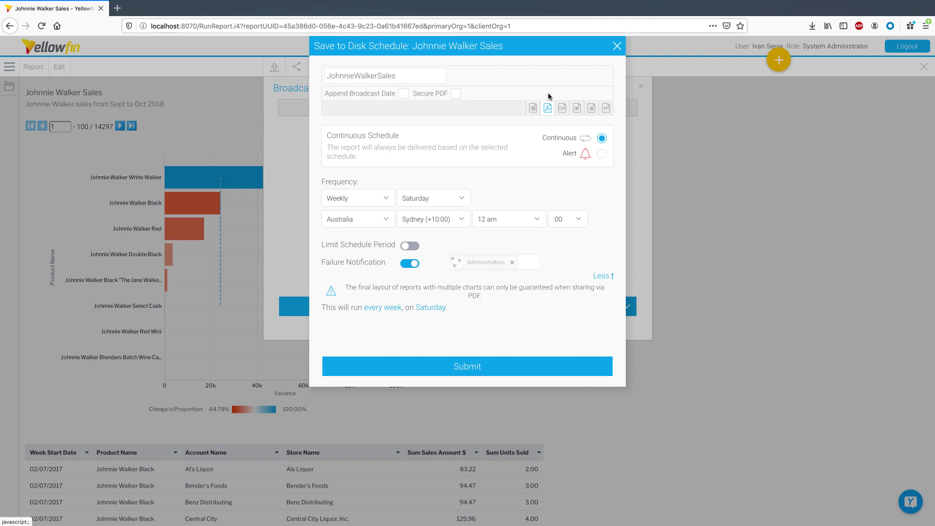
{"action": "left_click", "coordinate": [461, 198]}
{"action": "left_click", "coordinate": [424, 189]}
{"action": "left_click", "coordinate": [509, 219]}
{"action": "left_click", "coordinate": [494, 305]}
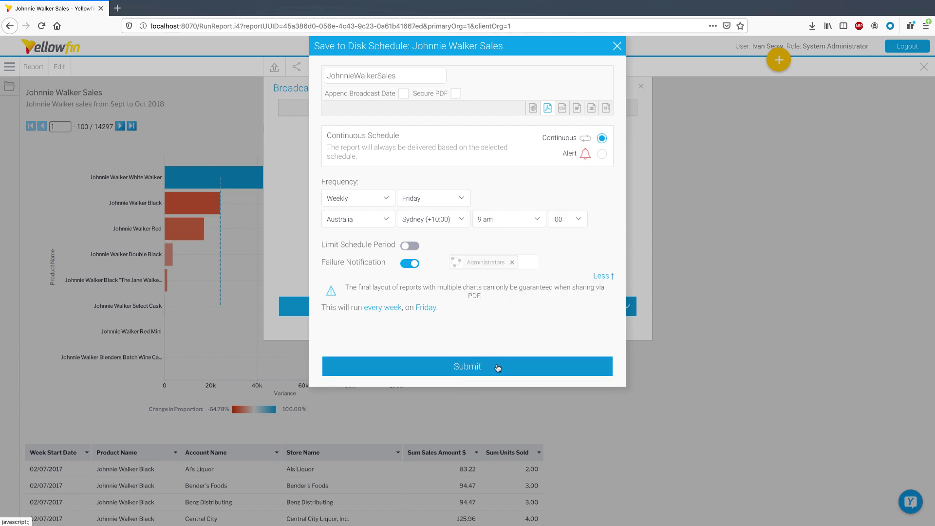
{"action": "left_click", "coordinate": [499, 366]}
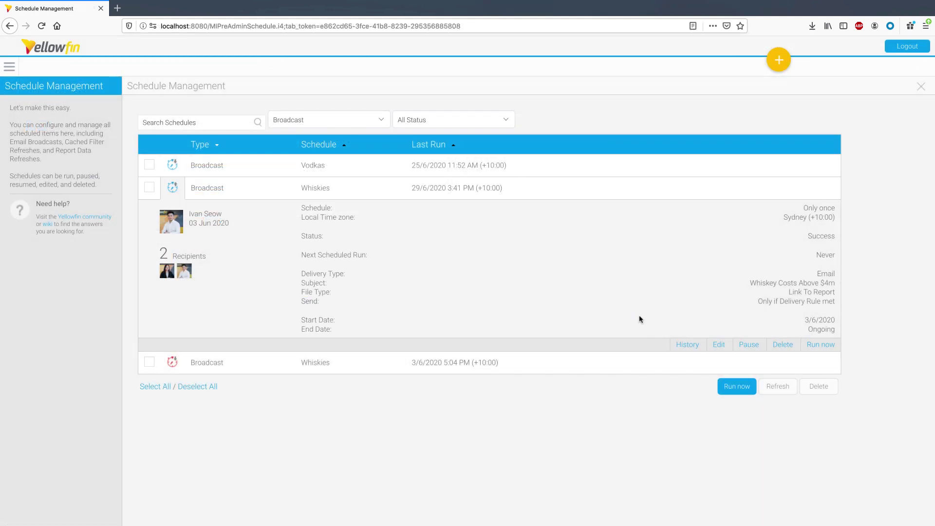
Review the Whiskies broadcast's run history and the second run's recipient list
{"action": "left_click", "coordinate": [687, 346]}
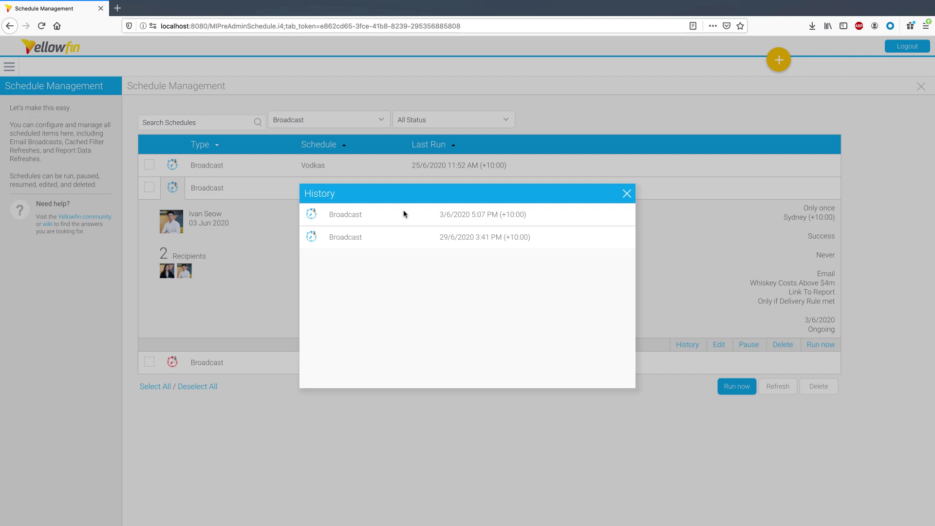
{"action": "left_click", "coordinate": [349, 215]}
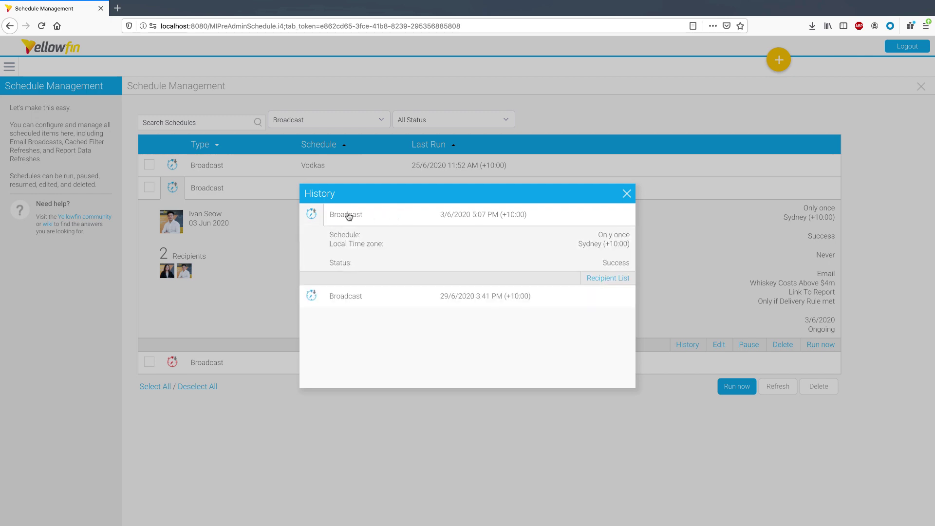
{"action": "left_click", "coordinate": [348, 216]}
{"action": "left_click", "coordinate": [352, 238]}
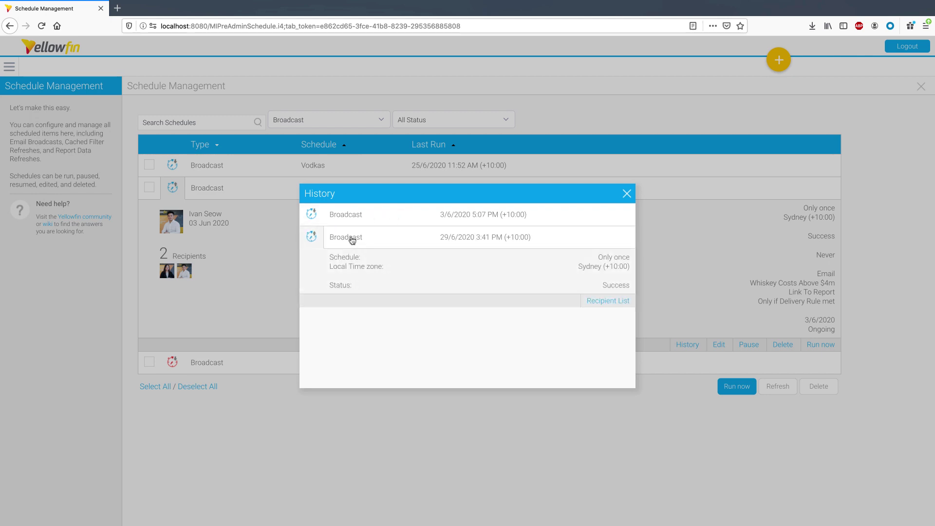
{"action": "left_click", "coordinate": [594, 302]}
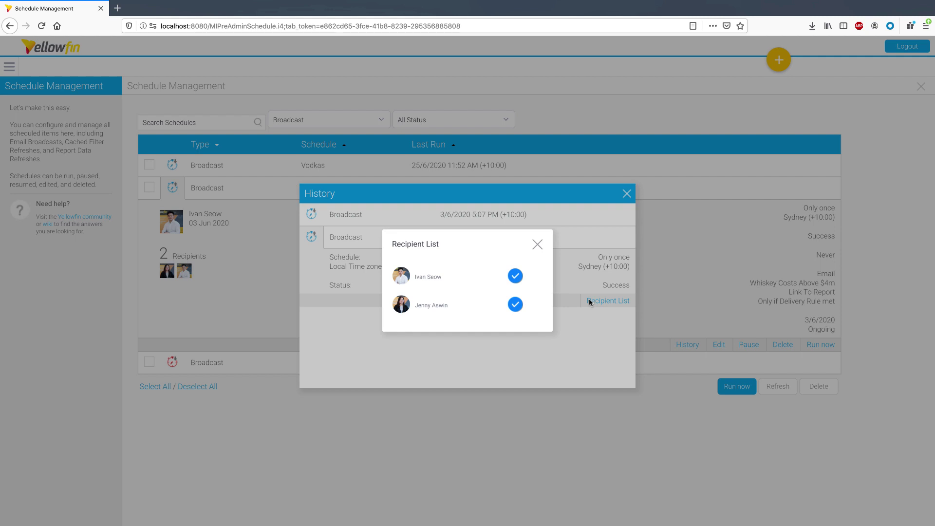
{"action": "left_click", "coordinate": [537, 244]}
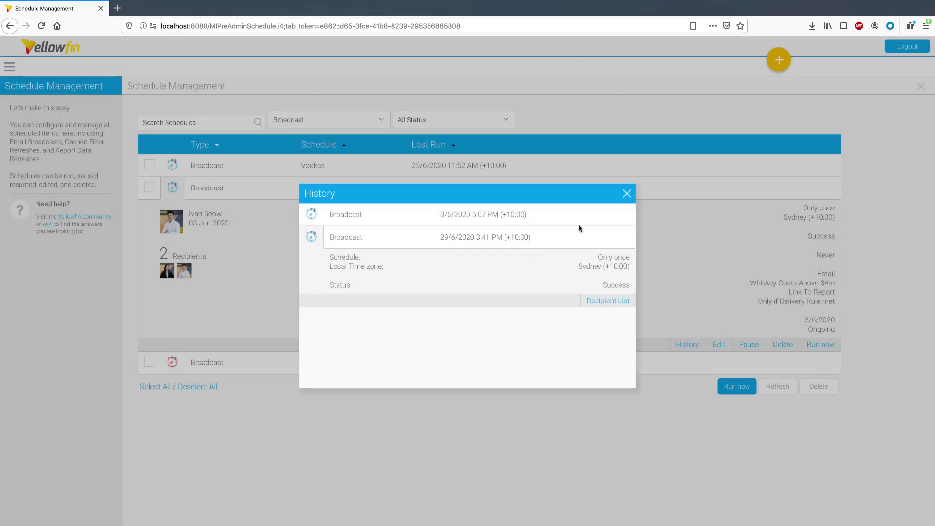
{"action": "left_click", "coordinate": [627, 194]}
{"action": "left_click", "coordinate": [206, 194]}
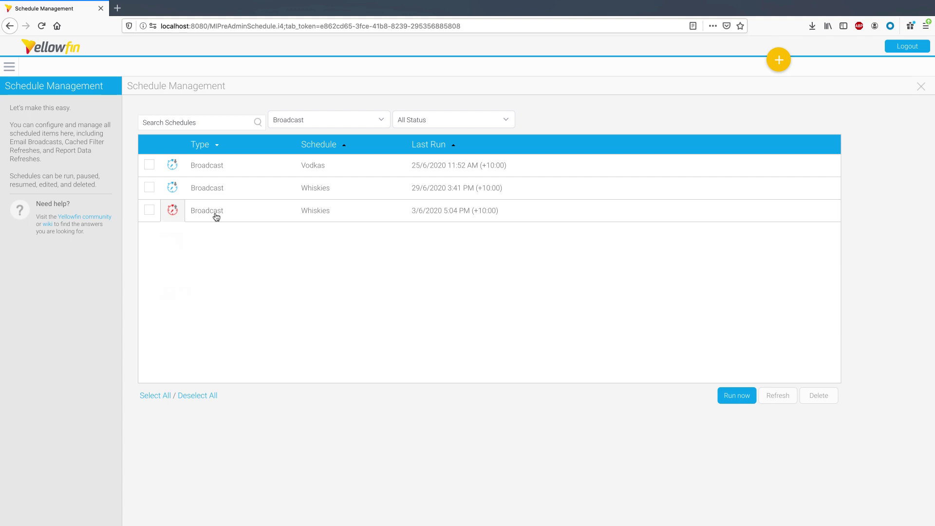
Inspect the failed Whiskies broadcast's run, where both recipients failed because the content was too large
{"action": "left_click", "coordinate": [214, 213]}
{"action": "left_click", "coordinate": [687, 377]}
{"action": "left_click", "coordinate": [361, 215]}
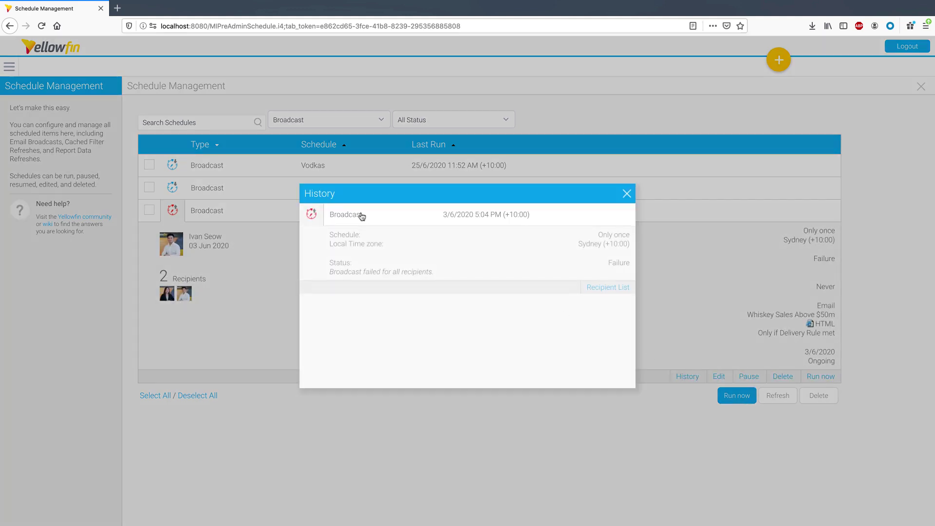
{"action": "left_click", "coordinate": [602, 289]}
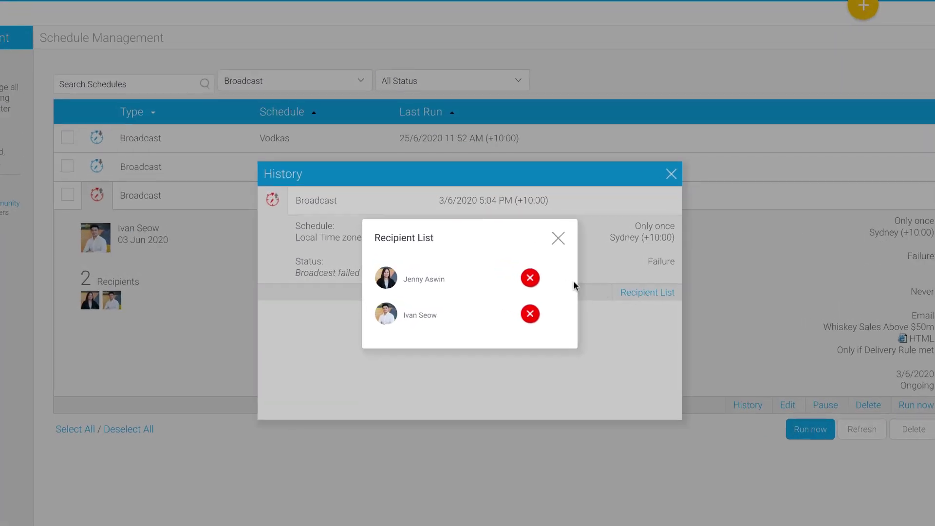
{"action": "mouse_move", "coordinate": [536, 280]}
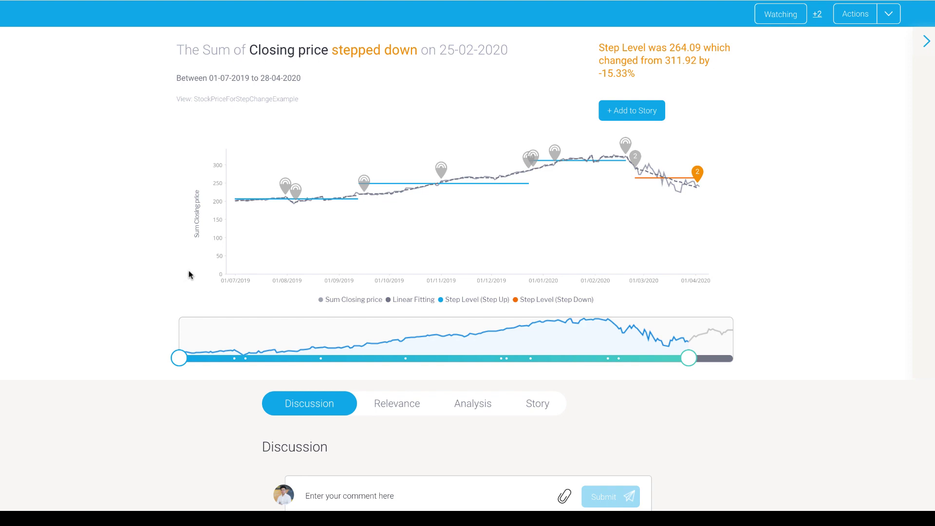
Review the step-down signal chart and the Liquor Sales Outliers group listing Step Changes
{"action": "mouse_move", "coordinate": [314, 258]}
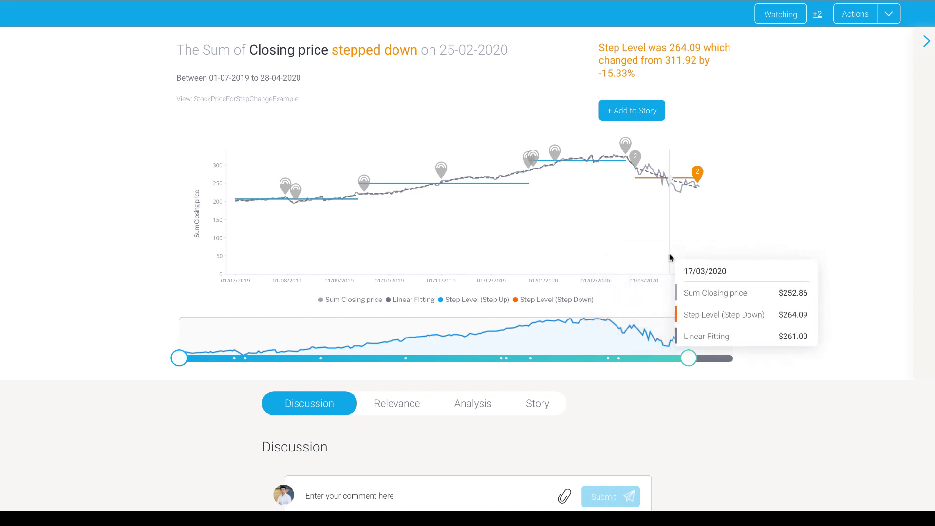
{"action": "mouse_move", "coordinate": [696, 179]}
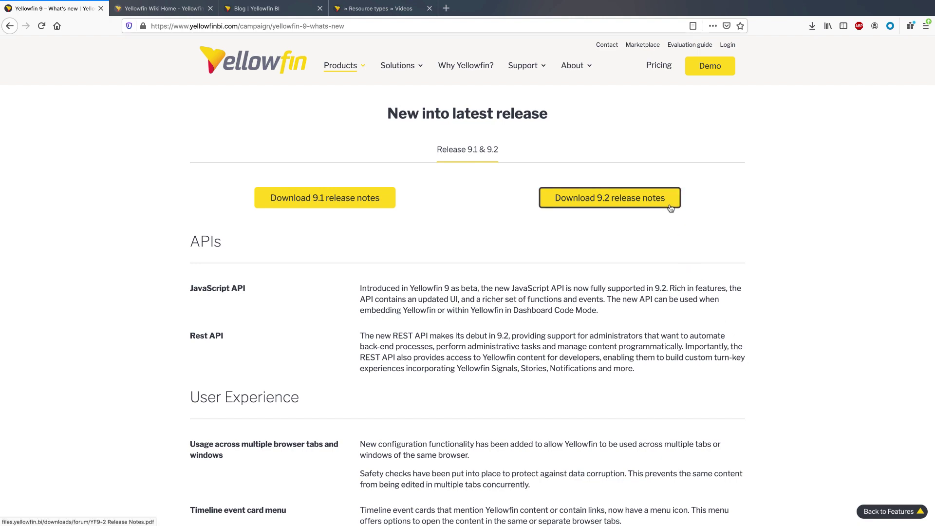
Switch through the Yellowfin Wiki Home, Blog and Resources » Videos browser tabs
{"action": "left_click", "coordinate": [192, 14]}
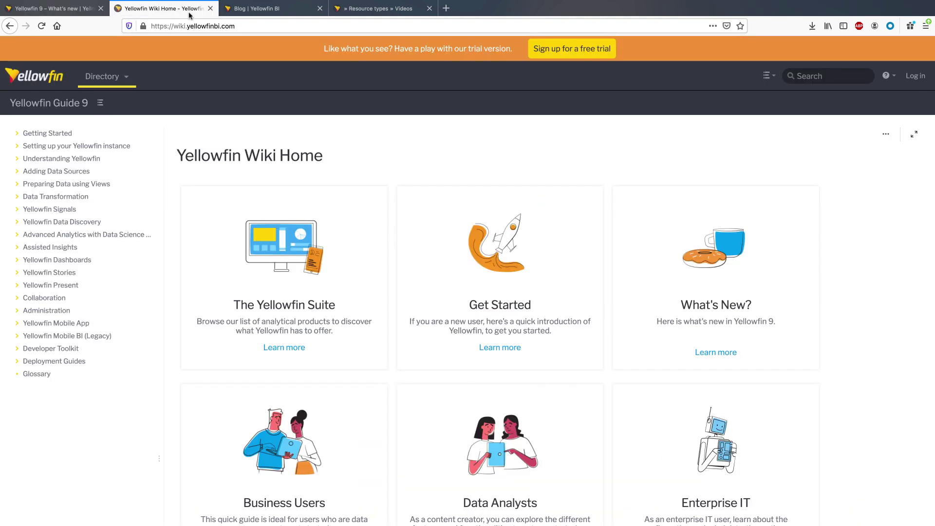
{"action": "left_click", "coordinate": [259, 14]}
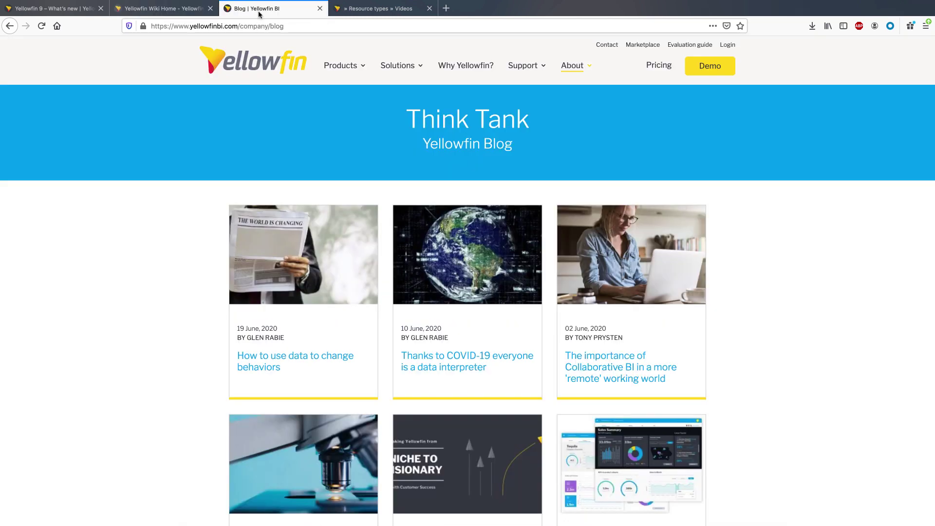
{"action": "left_click", "coordinate": [356, 14]}
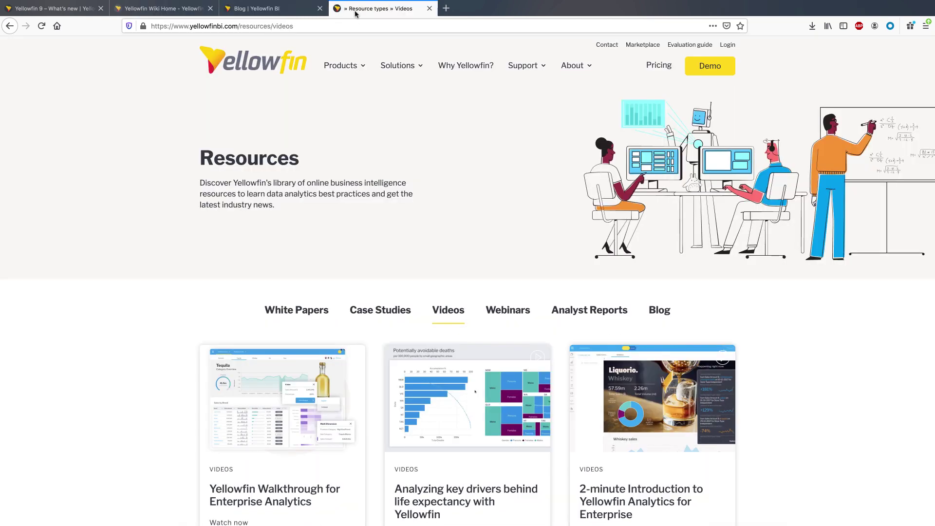